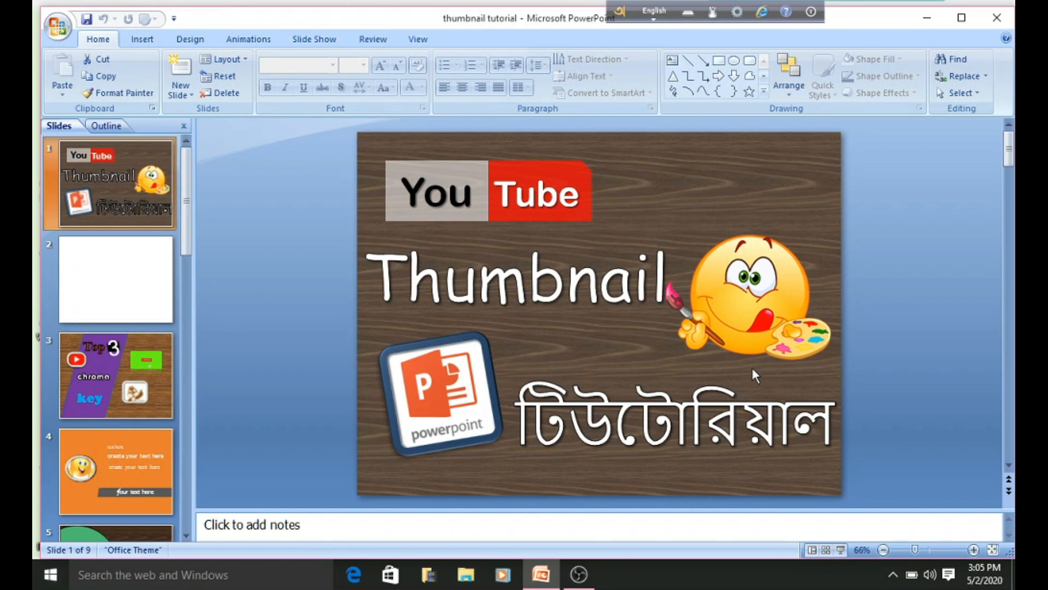
# Open the blank second slide and look through the available slide layouts without changing the layout.
pyautogui.click(127, 284)
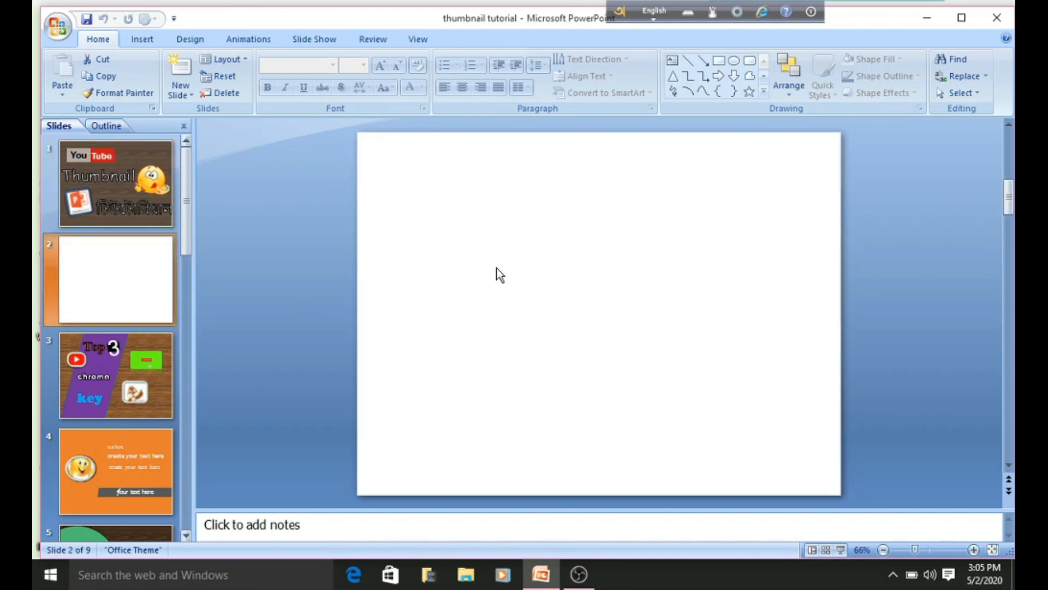
pyautogui.click(502, 230)
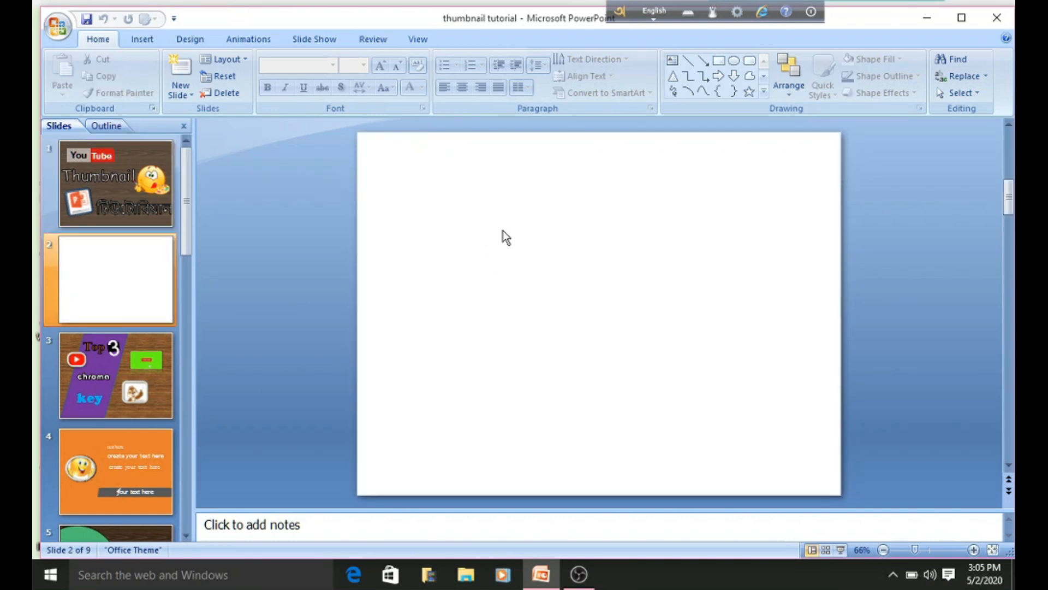
pyautogui.click(242, 59)
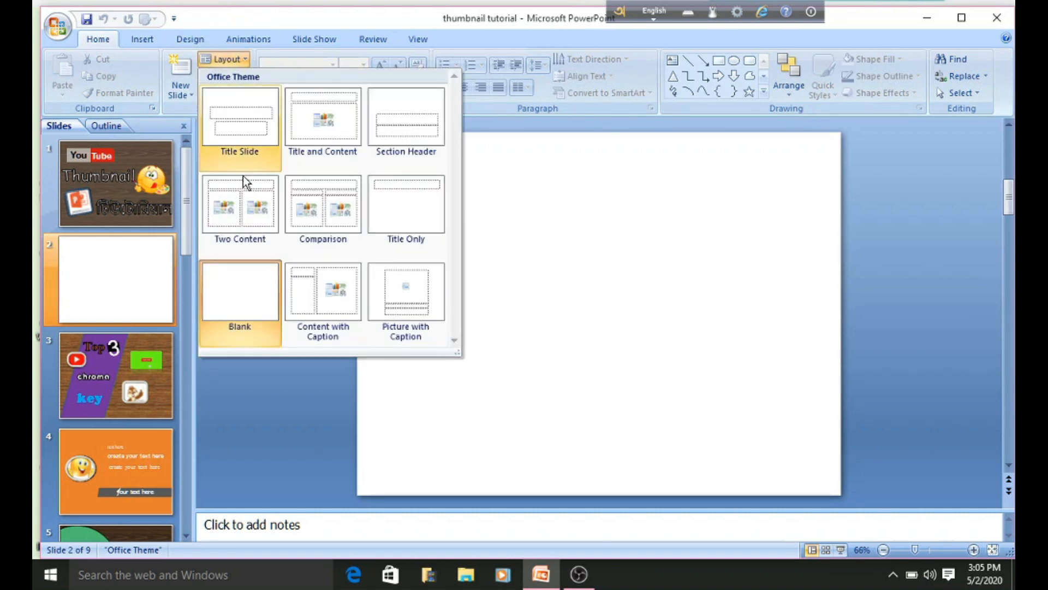
pyautogui.click(633, 253)
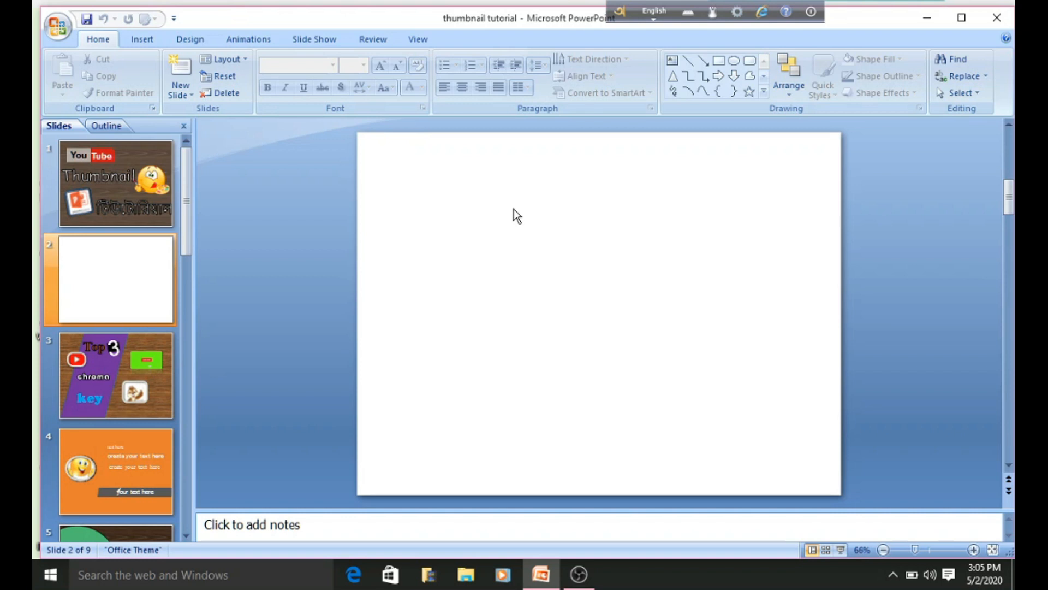
# Fill the second slide's background with the dark brown wood texture.
pyautogui.rightClick(513, 209)
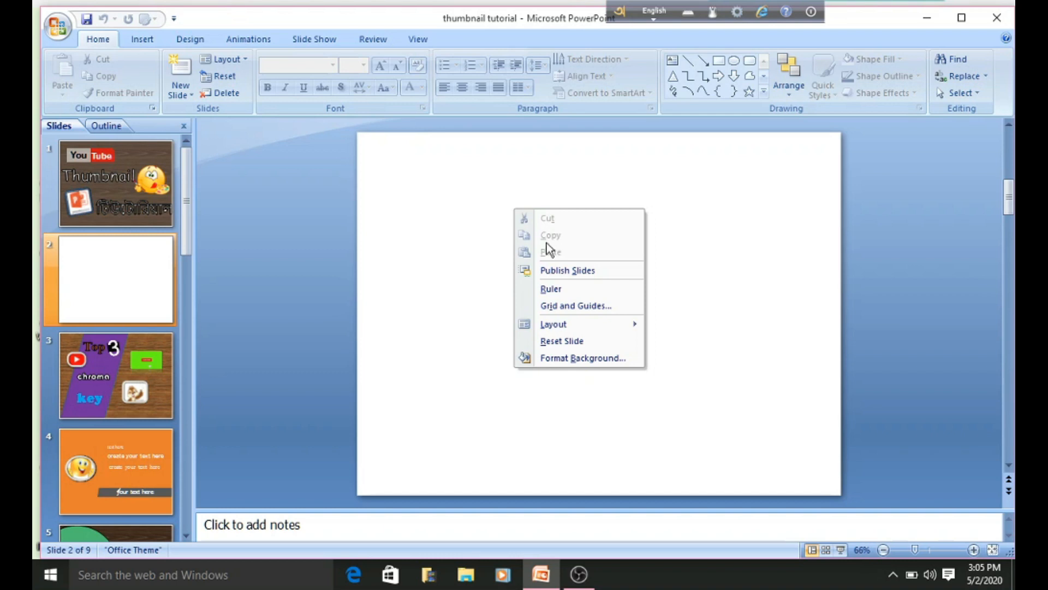
pyautogui.click(556, 358)
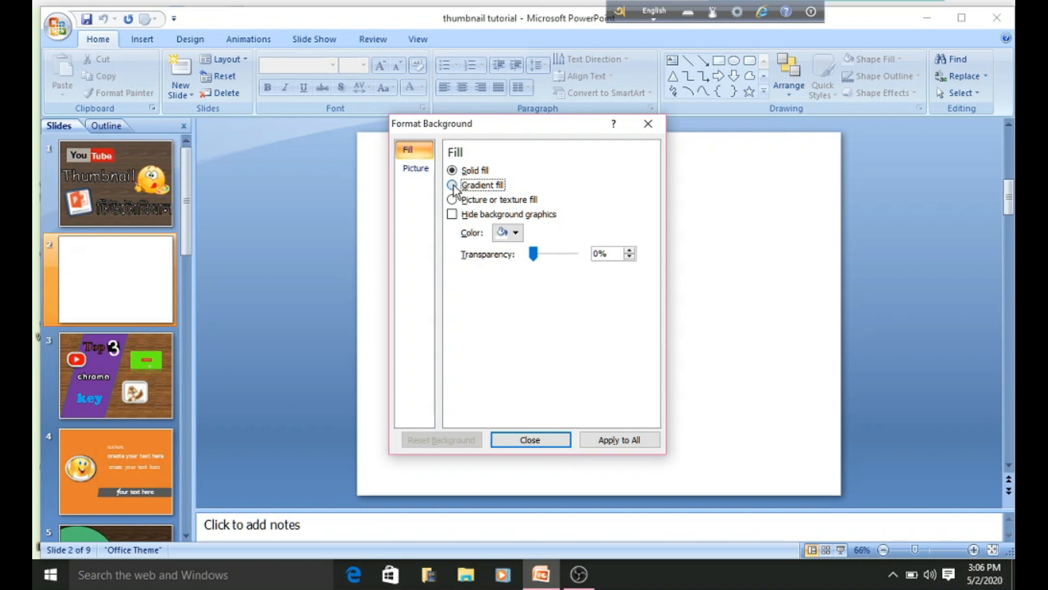
pyautogui.click(453, 185)
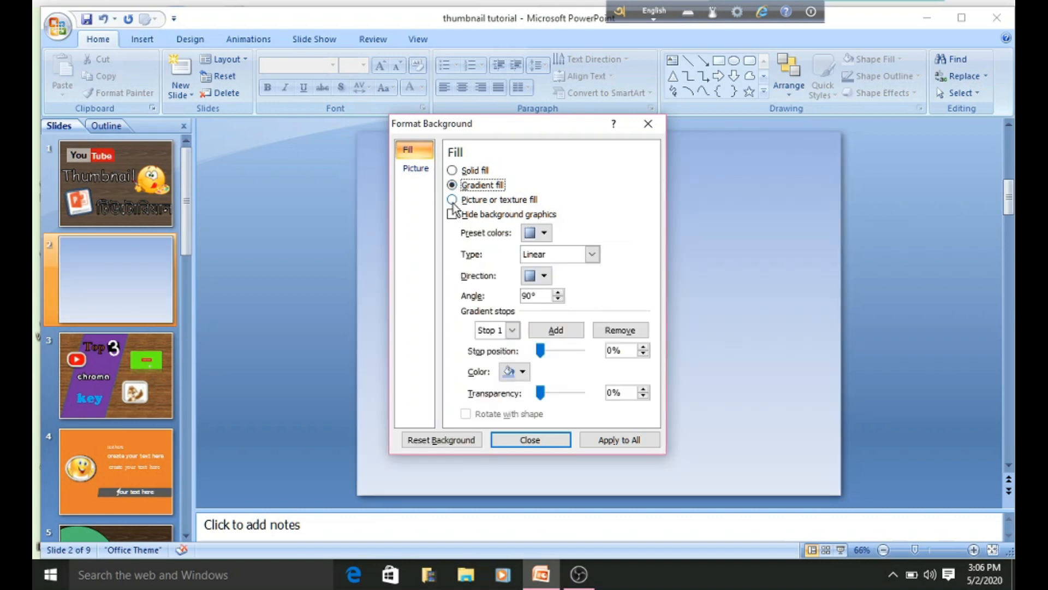
pyautogui.click(452, 200)
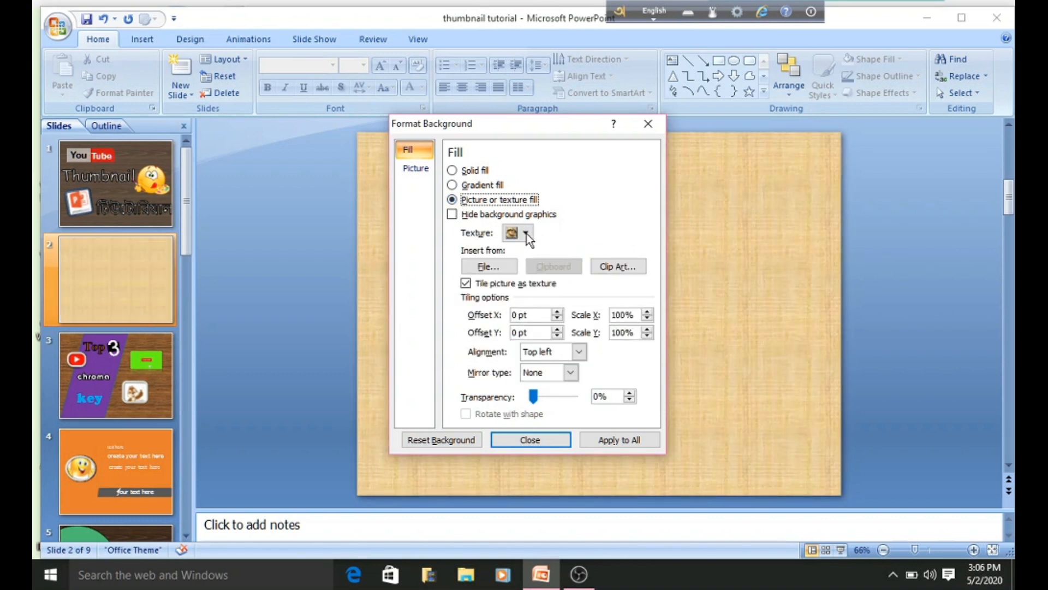
pyautogui.click(525, 233)
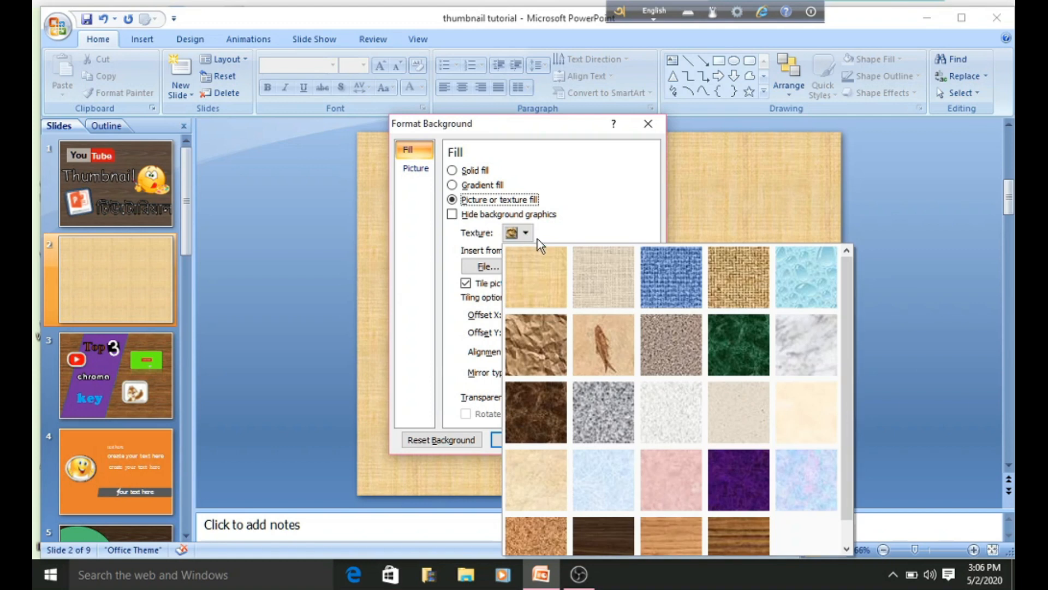
pyautogui.click(539, 241)
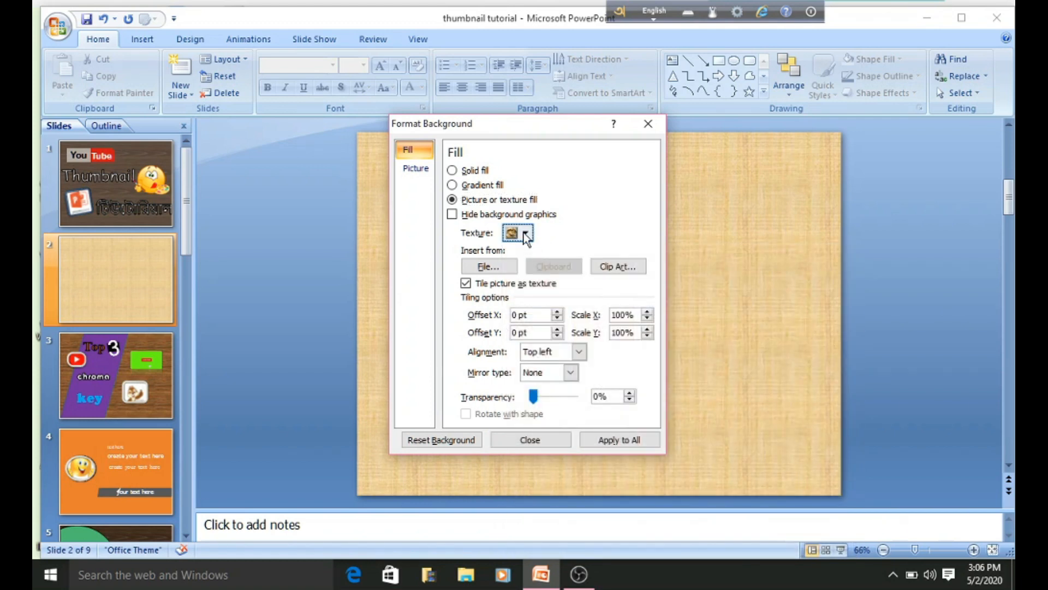
pyautogui.click(525, 234)
pyautogui.click(525, 234)
pyautogui.click(525, 234)
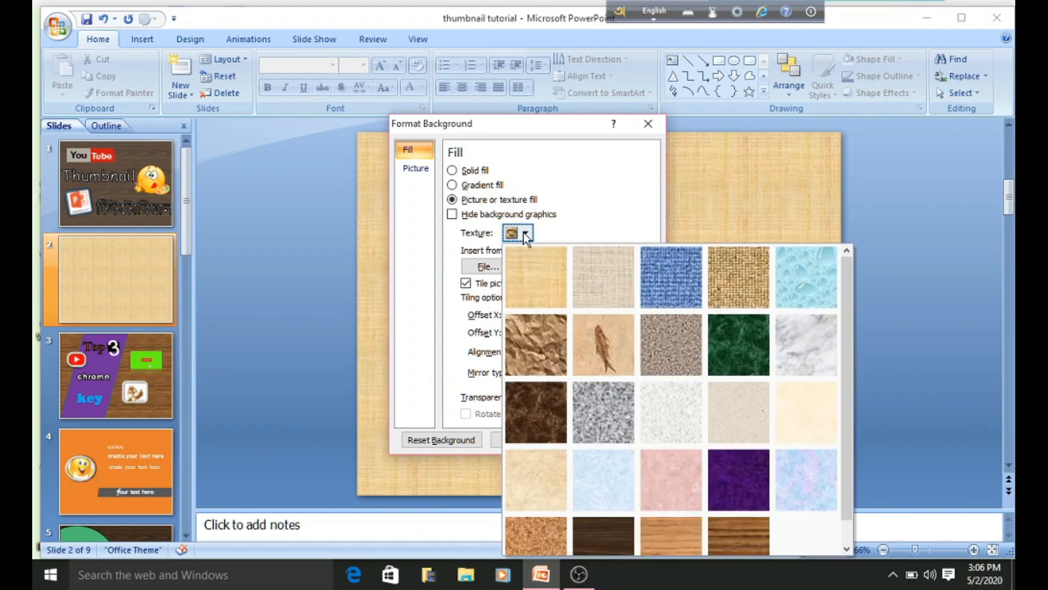
pyautogui.click(591, 530)
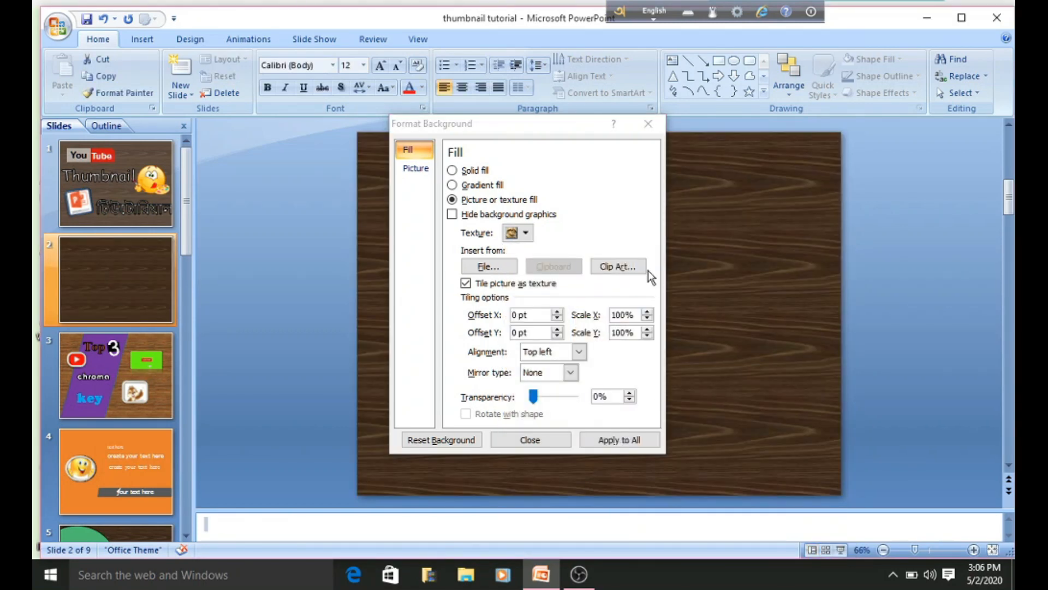
pyautogui.click(649, 125)
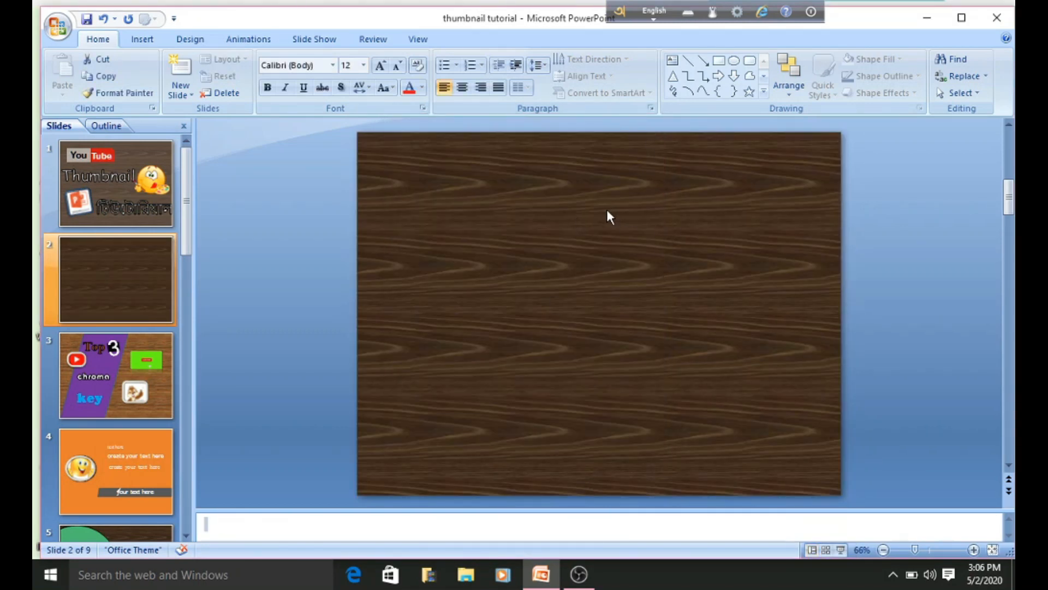
# Set the wood texture background's transparency to 12% on the second slide.
pyautogui.rightClick(524, 200)
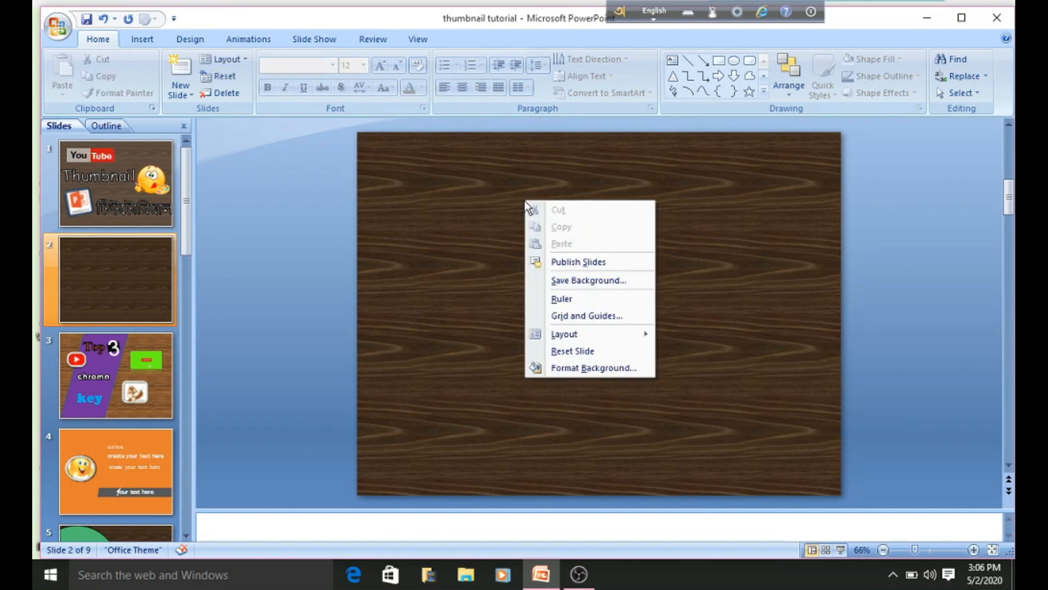
pyautogui.click(558, 367)
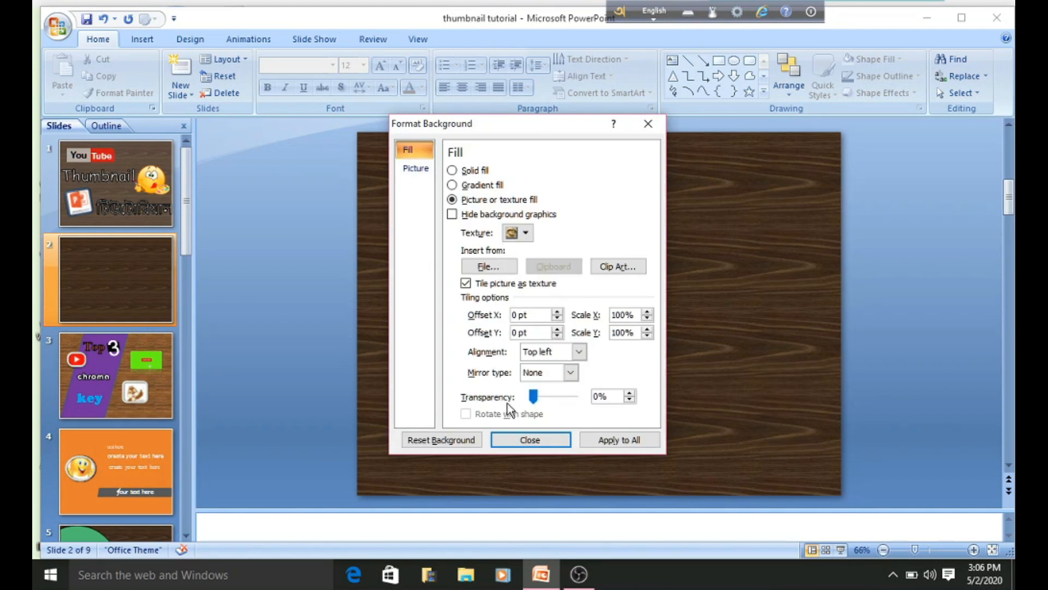
pyautogui.moveTo(538, 401); pyautogui.dragTo(551, 396)
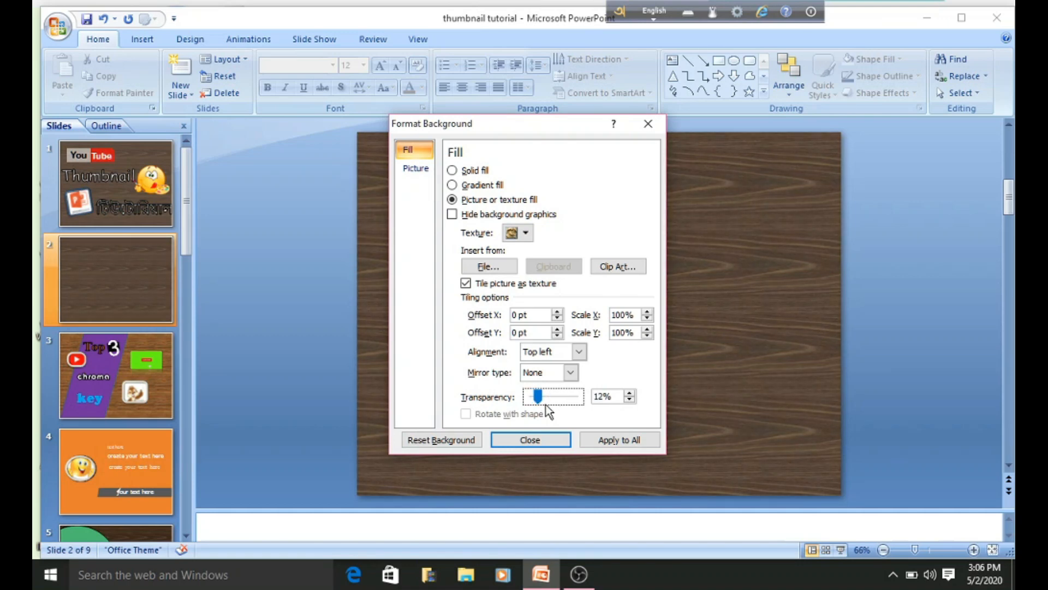
pyautogui.click(651, 124)
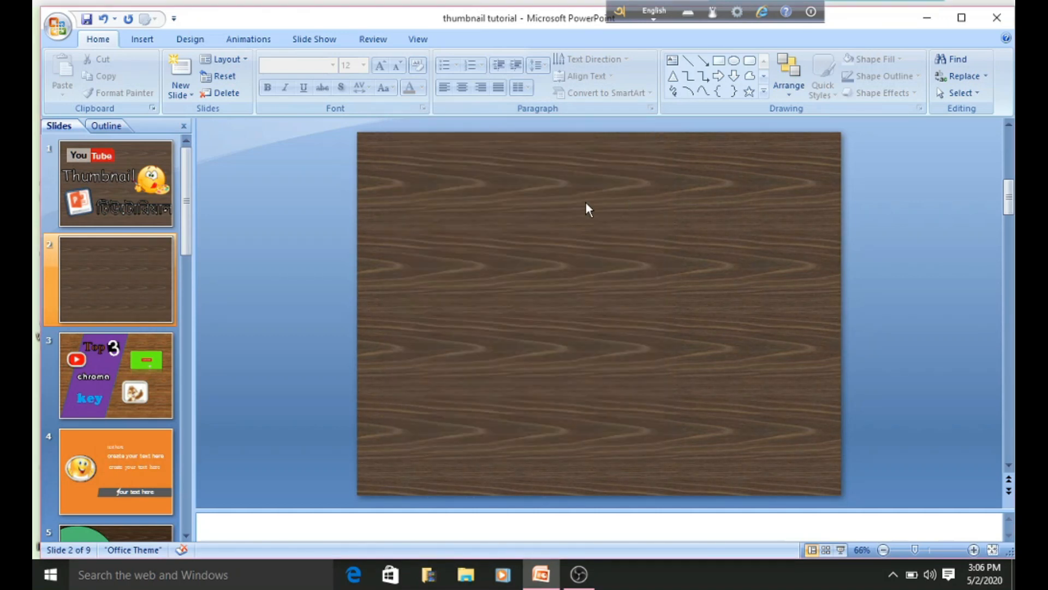
pyautogui.rightClick(561, 203)
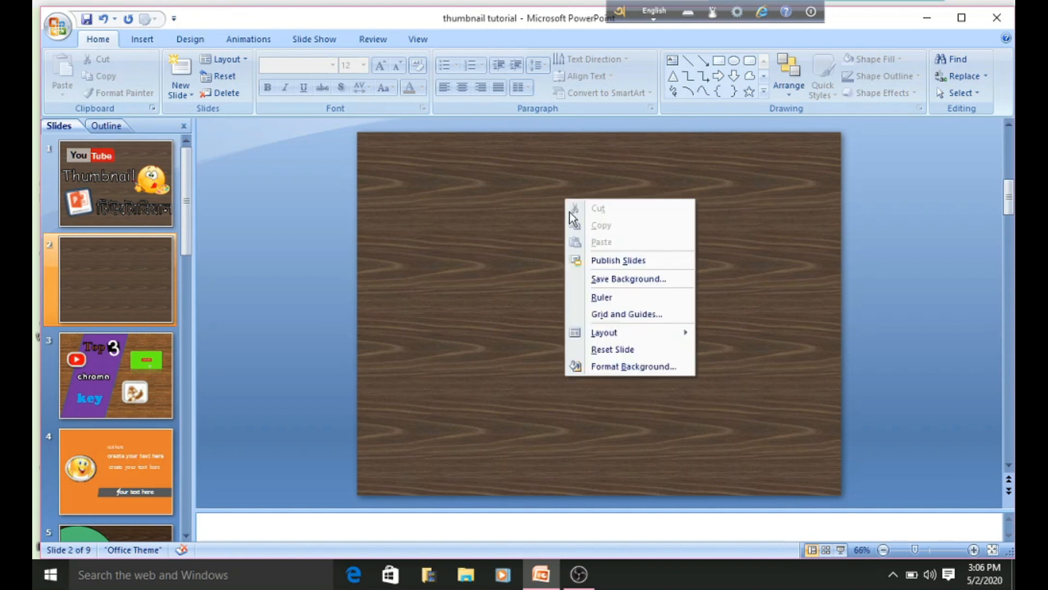
pyautogui.click(531, 218)
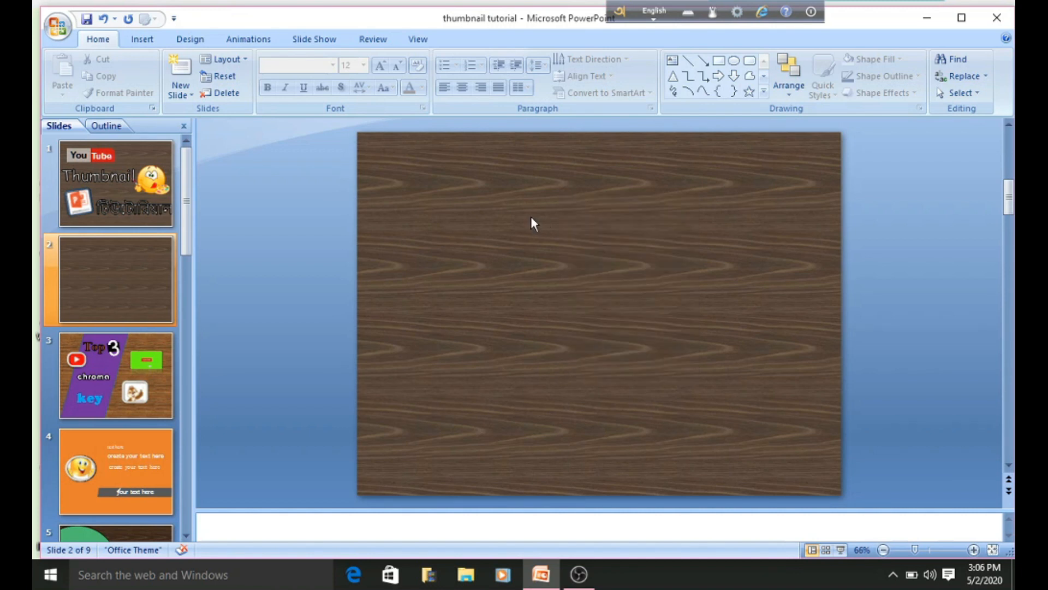
# View the finished thumbnail on the first slide for comparison, and return to the second slide.
pyautogui.click(133, 190)
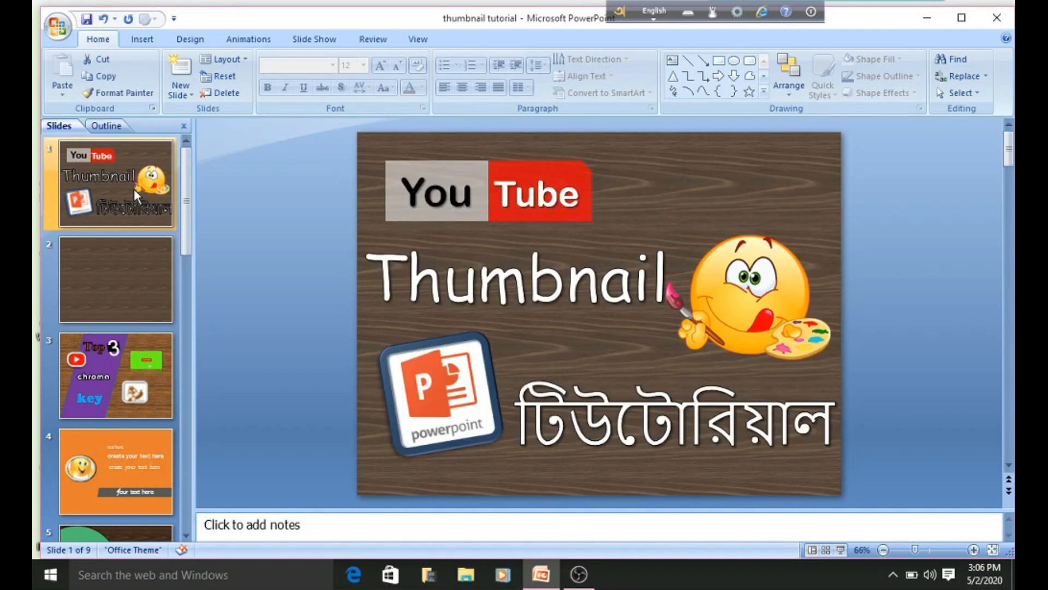
pyautogui.click(129, 271)
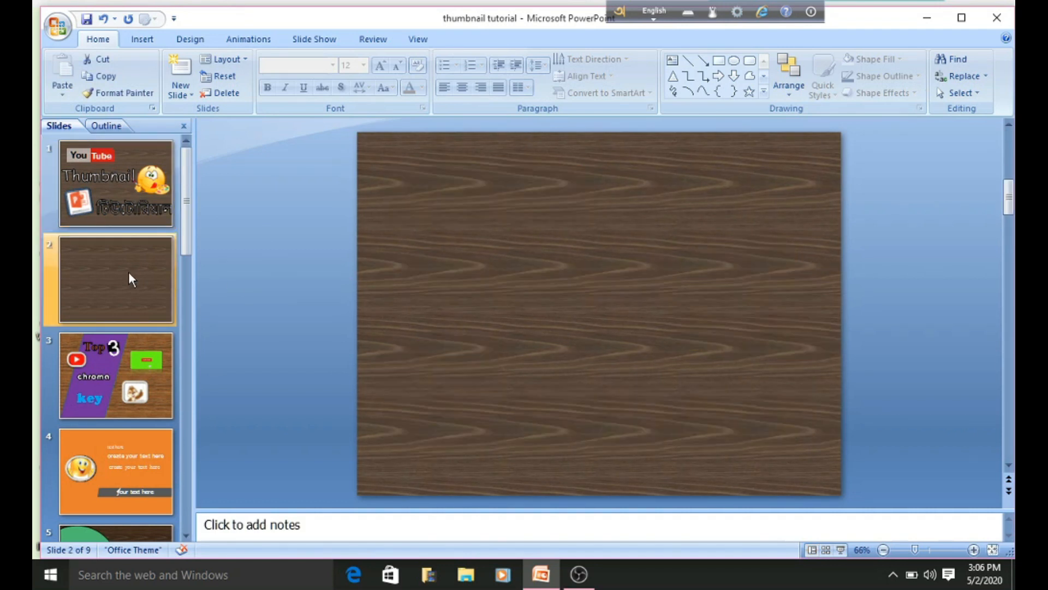
pyautogui.click(540, 265)
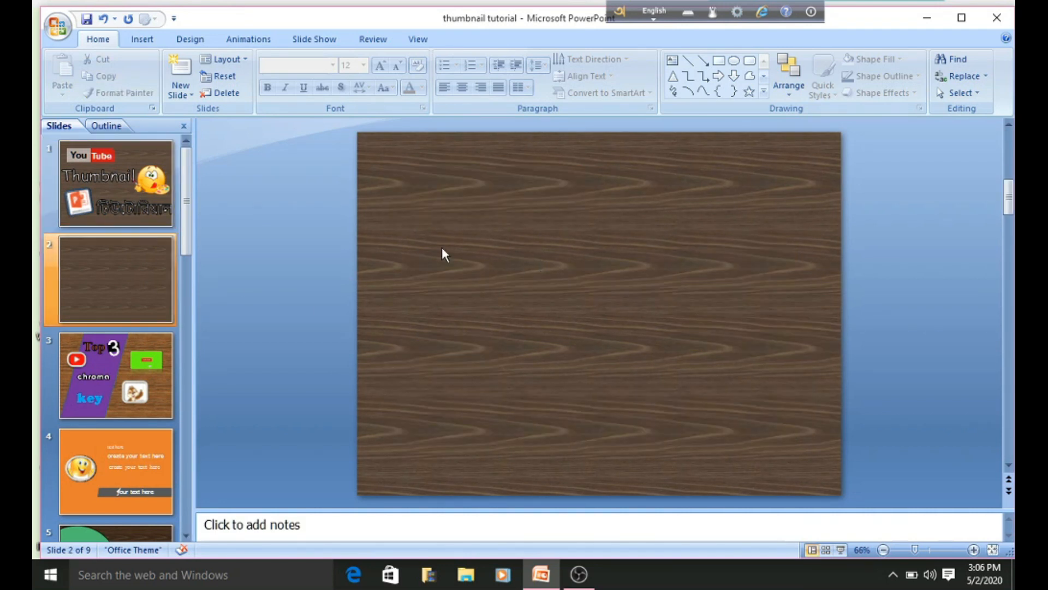
# Insert a rectangle shape just outside the second slide's left edge.
pyautogui.doubleClick(142, 41)
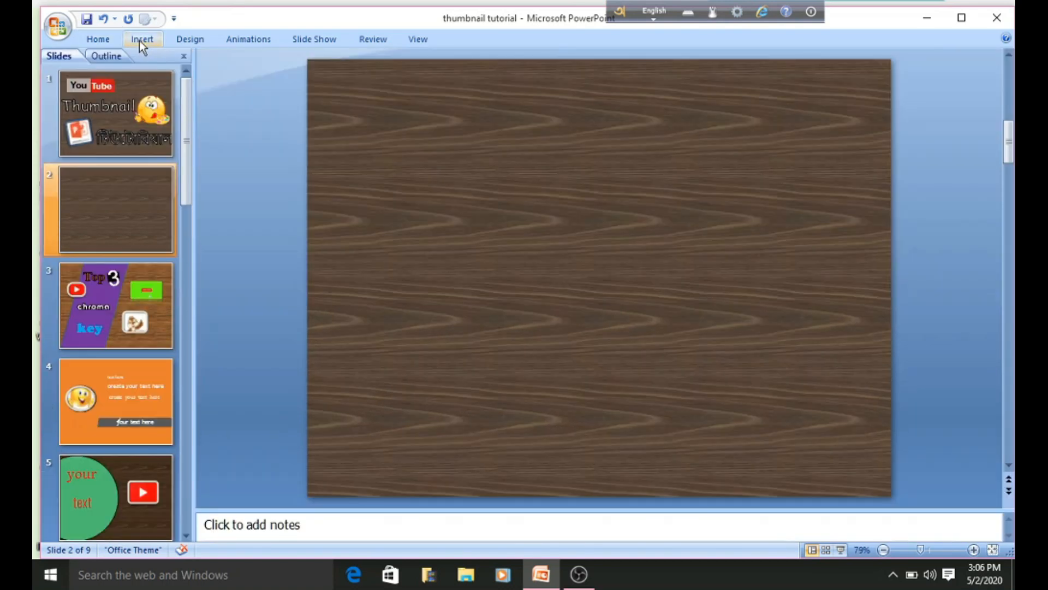
pyautogui.click(140, 42)
pyautogui.click(201, 74)
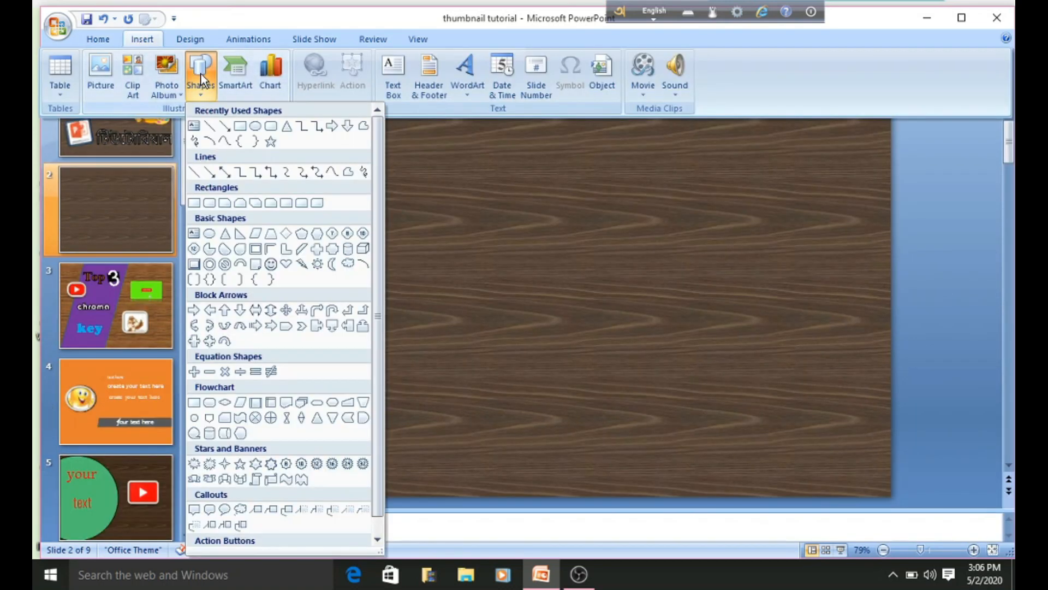
pyautogui.click(245, 131)
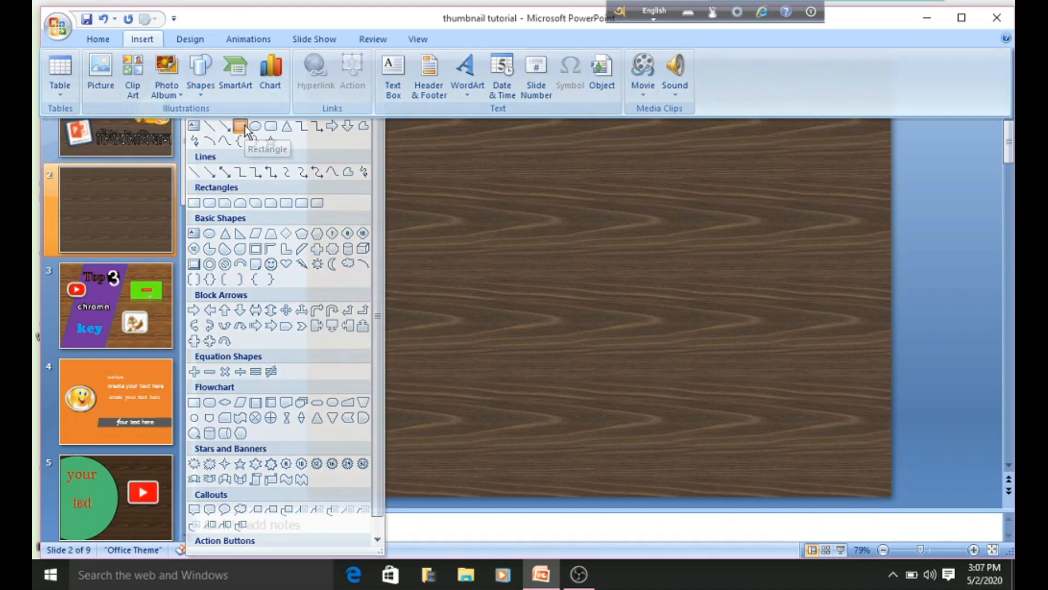
pyautogui.click(244, 121)
pyautogui.click(382, 147)
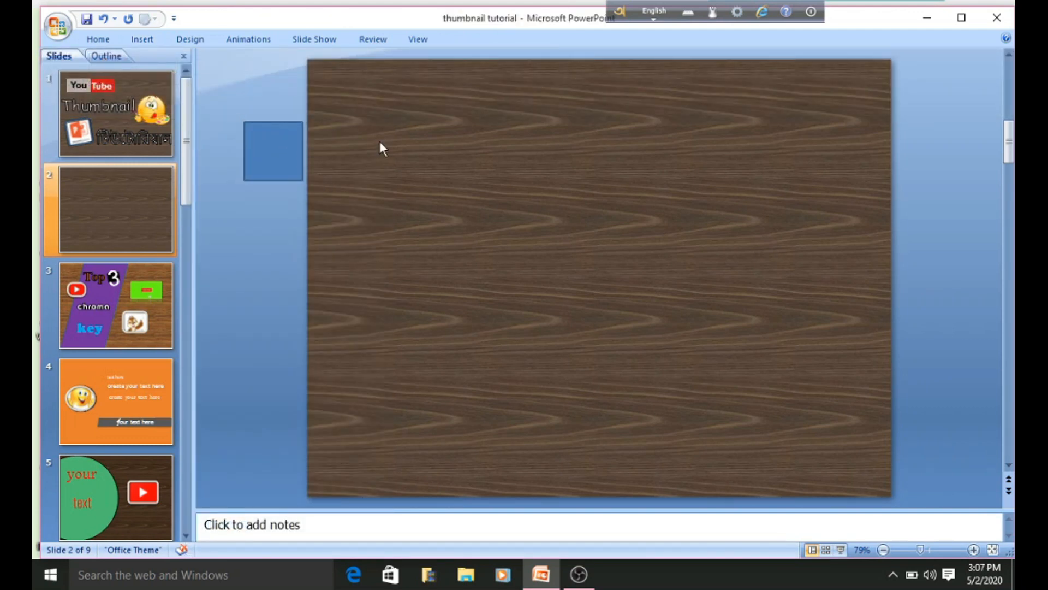
pyautogui.click(289, 144)
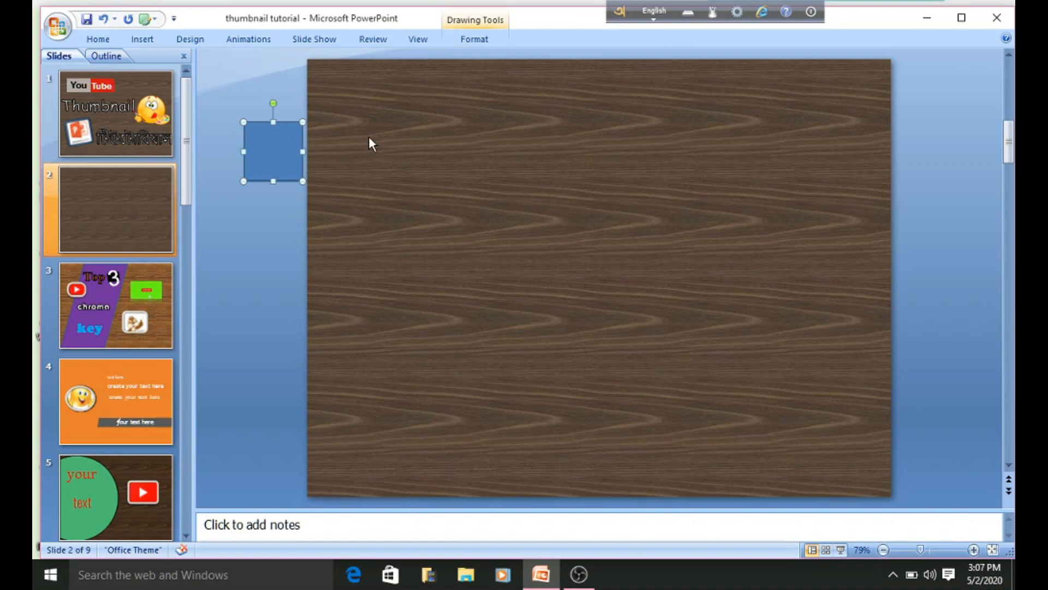
pyautogui.click(383, 130)
# Move the rectangle to the slide's upper left area and resize it into a wider, flatter shape.
pyautogui.moveTo(262, 161)
pyautogui.mouseDown()
pyautogui.moveTo(353, 154)
pyautogui.moveTo(355, 142)
pyautogui.moveTo(393, 123)
pyautogui.moveTo(439, 118)
pyautogui.mouseUp()
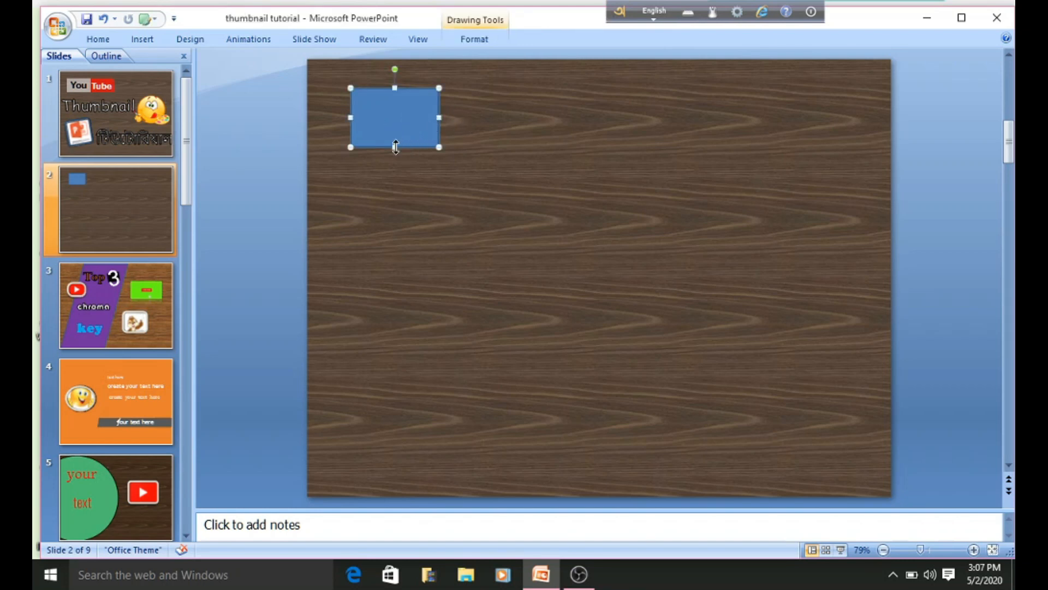
pyautogui.moveTo(396, 148); pyautogui.dragTo(396, 133)
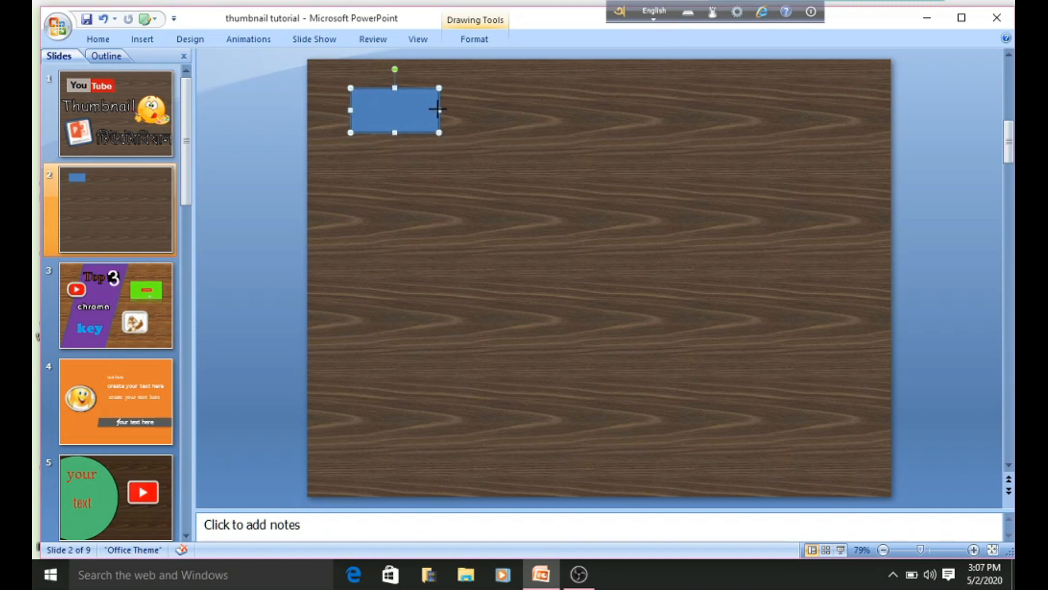
pyautogui.moveTo(442, 109); pyautogui.dragTo(448, 109)
pyautogui.click(481, 144)
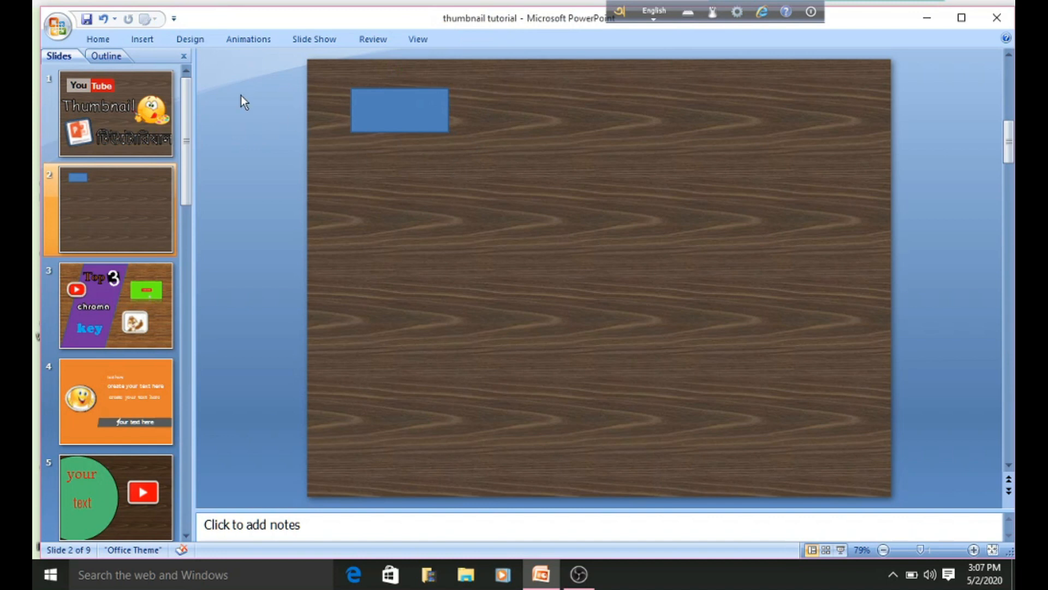
# Set the rectangle's font colour and shape fill to white.
pyautogui.click(380, 107)
pyautogui.rightClick(382, 108)
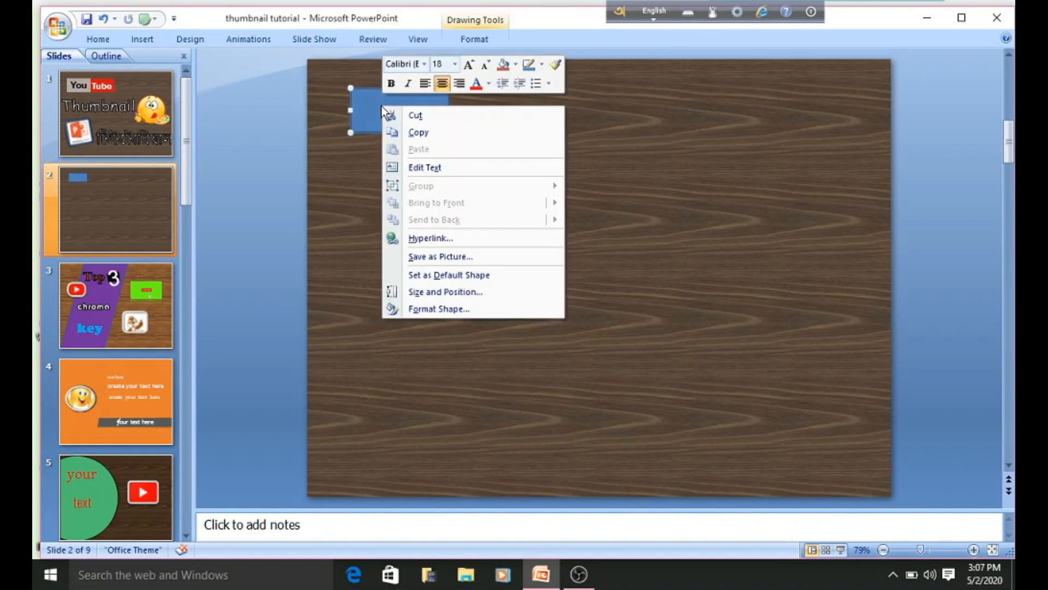
pyautogui.click(489, 84)
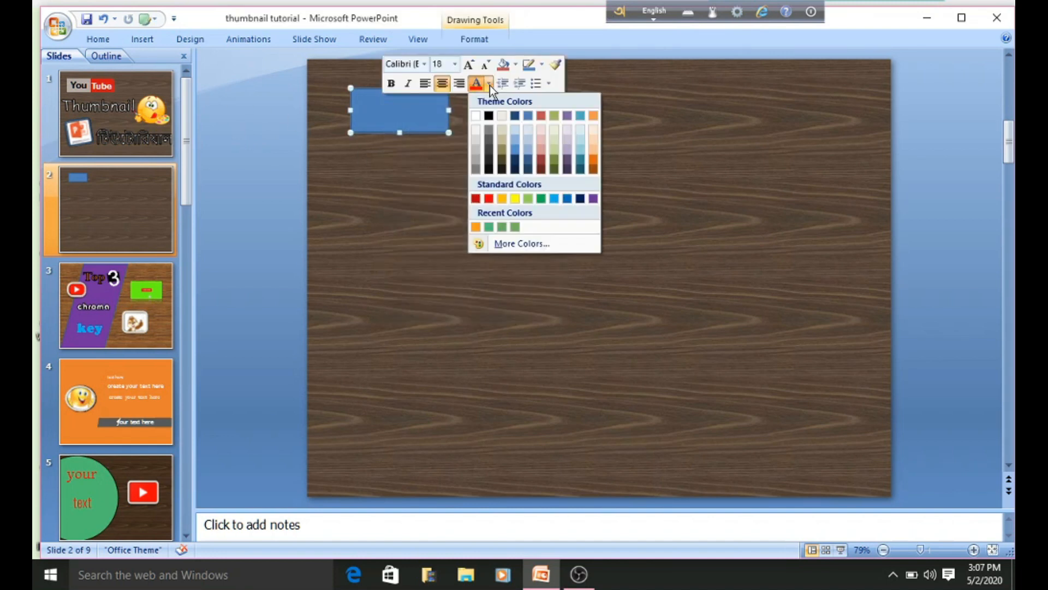
pyautogui.click(475, 116)
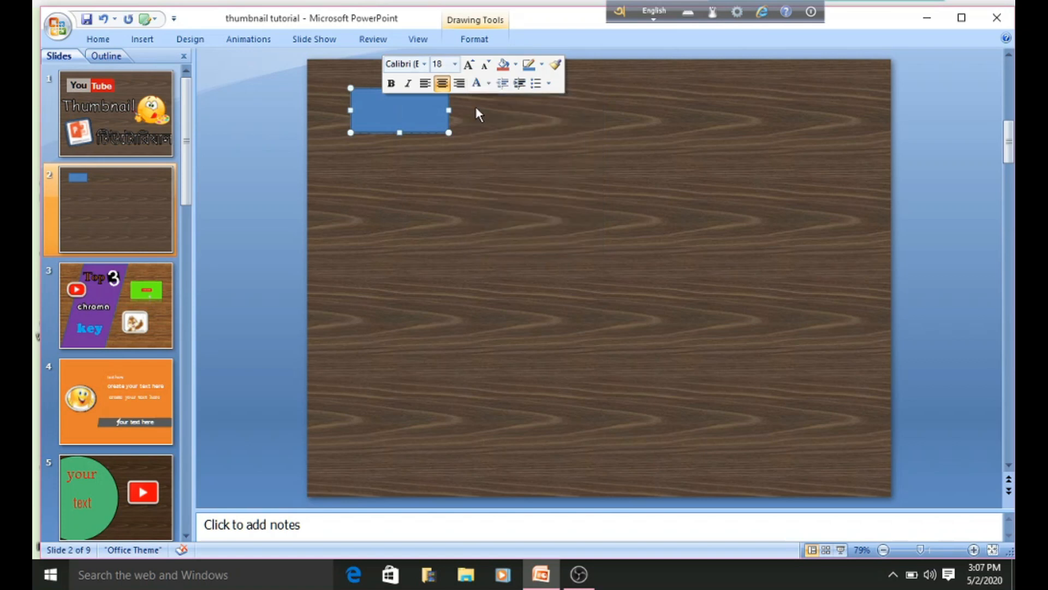
pyautogui.click(515, 65)
pyautogui.click(503, 97)
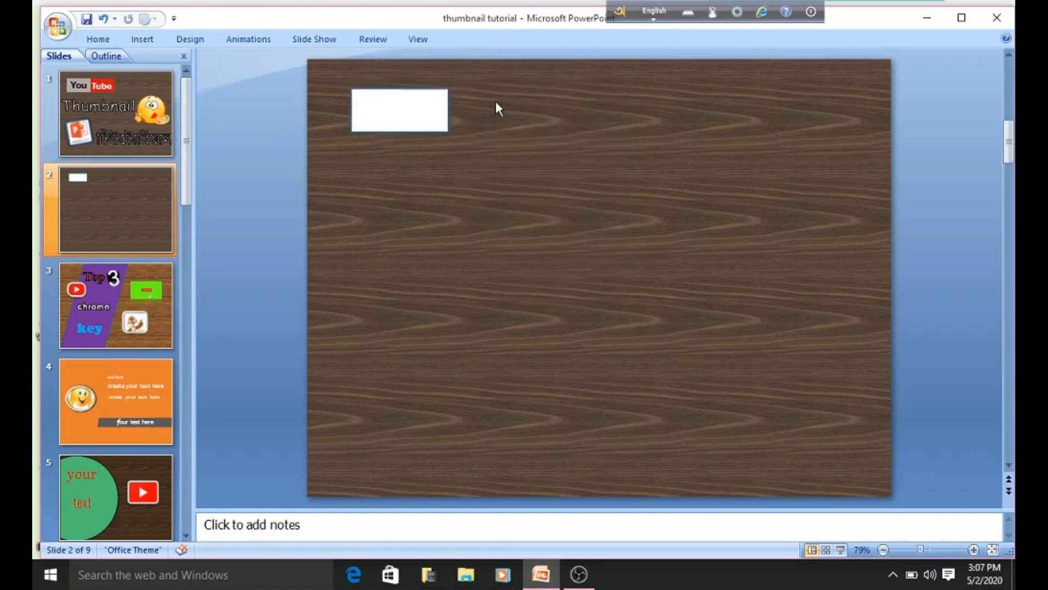
# Remove the outline from the white rectangle on the second slide.
pyautogui.click(430, 111)
pyautogui.rightClick(432, 116)
pyautogui.click(404, 116)
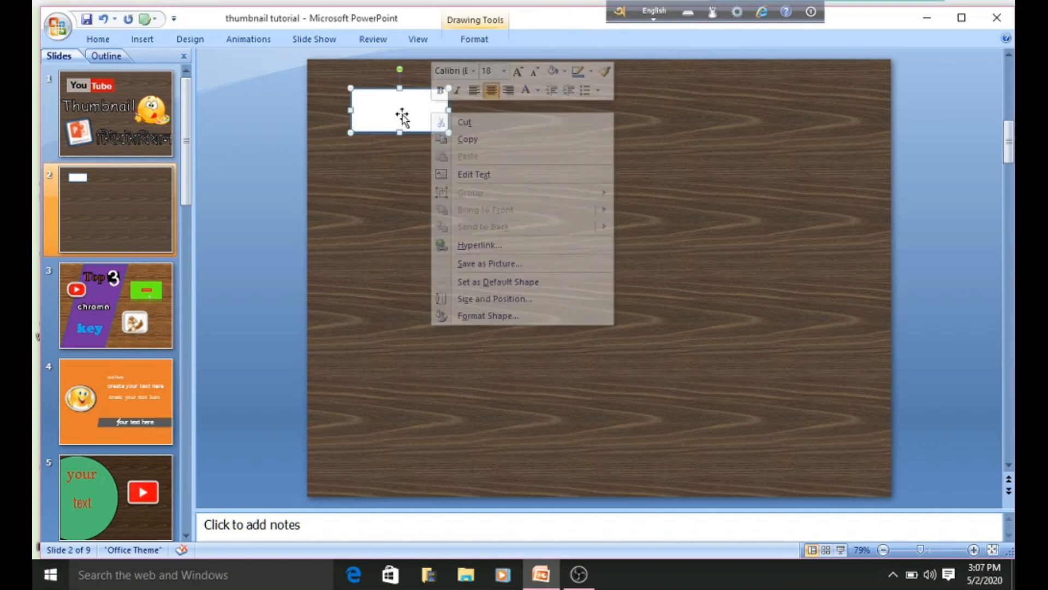
pyautogui.click(86, 40)
pyautogui.click(141, 39)
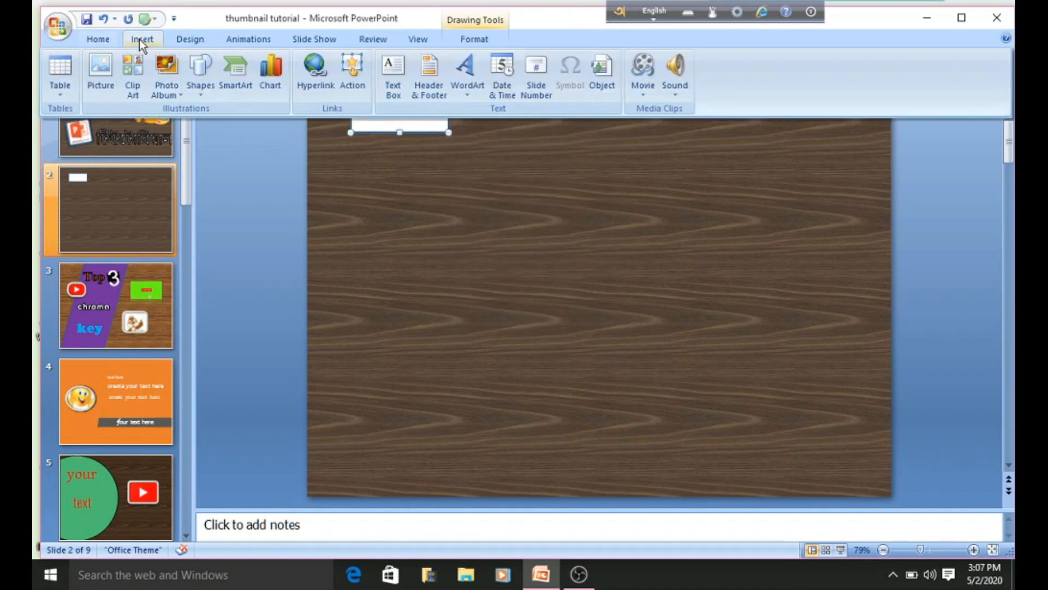
pyautogui.doubleClick(101, 40)
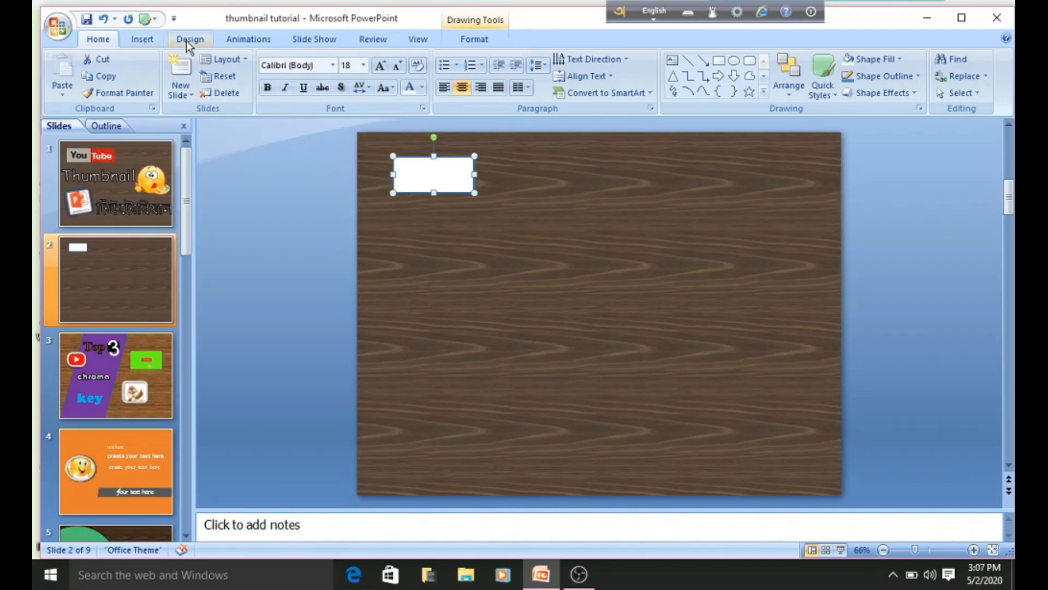
pyautogui.click(185, 40)
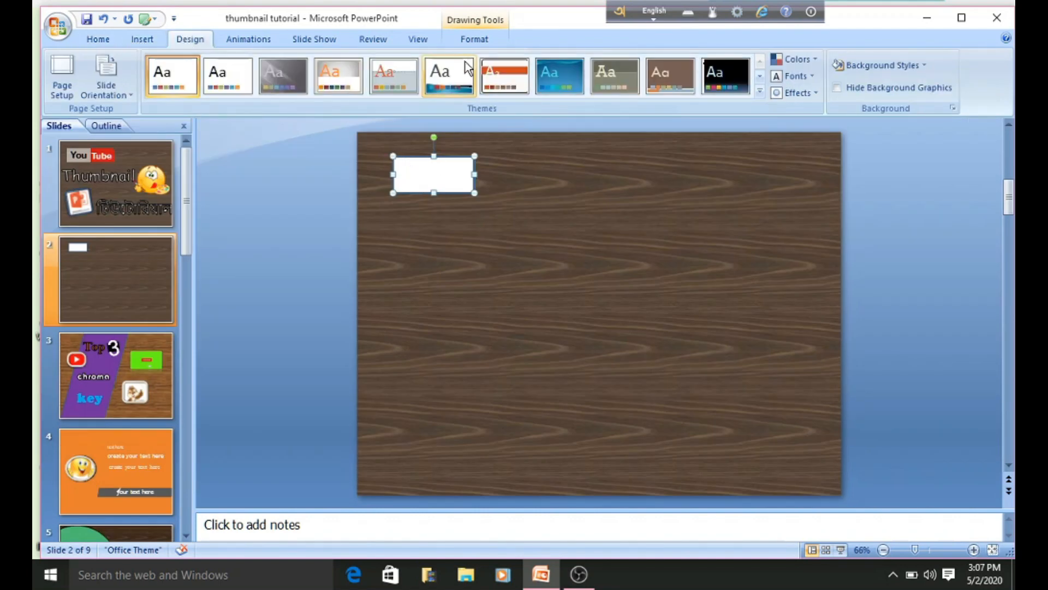
pyautogui.click(471, 21)
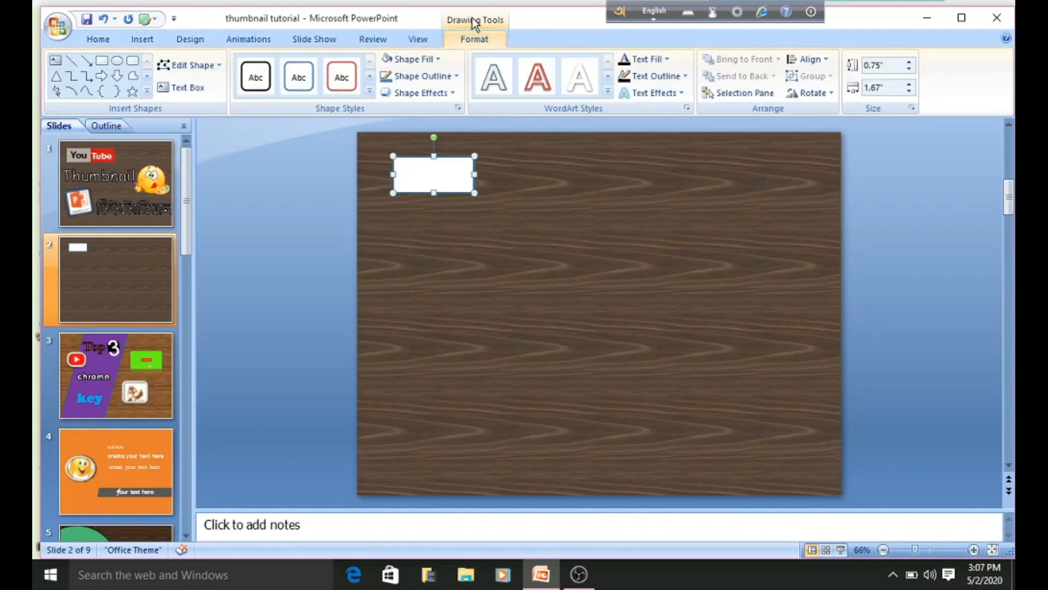
pyautogui.click(457, 78)
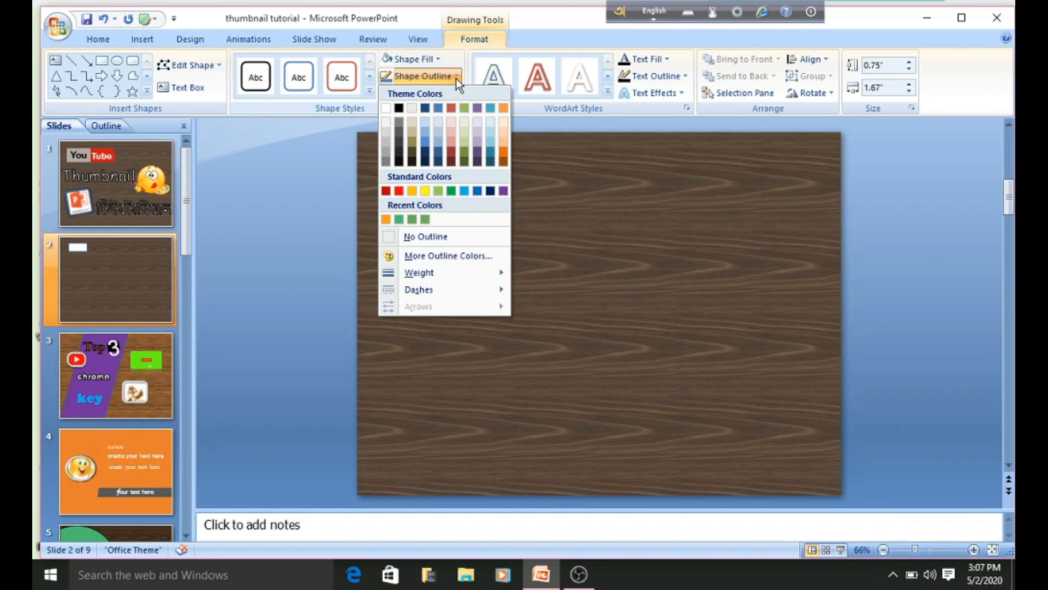
pyautogui.click(391, 237)
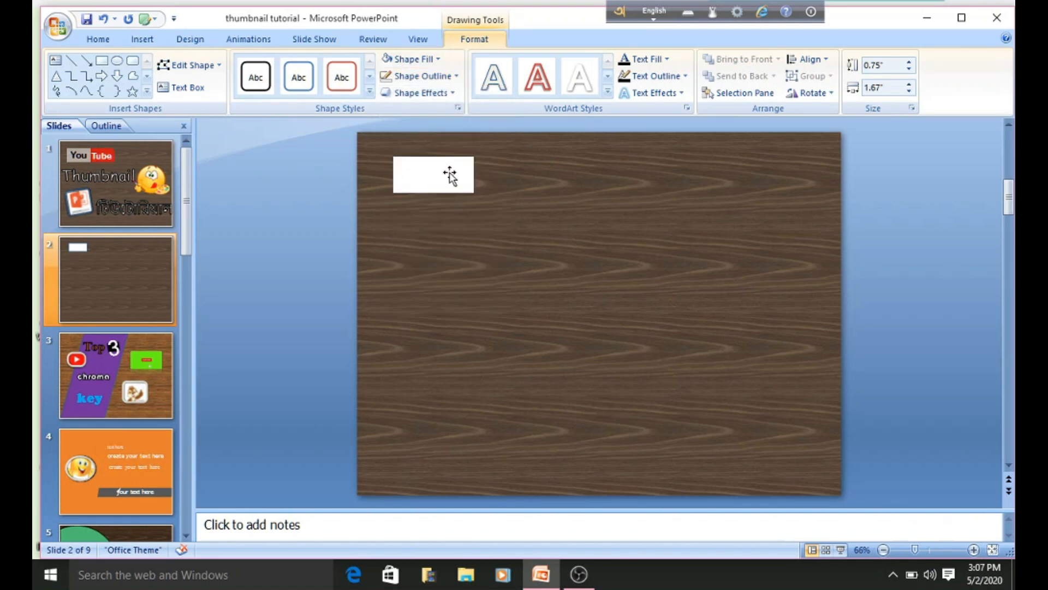
pyautogui.click(450, 175)
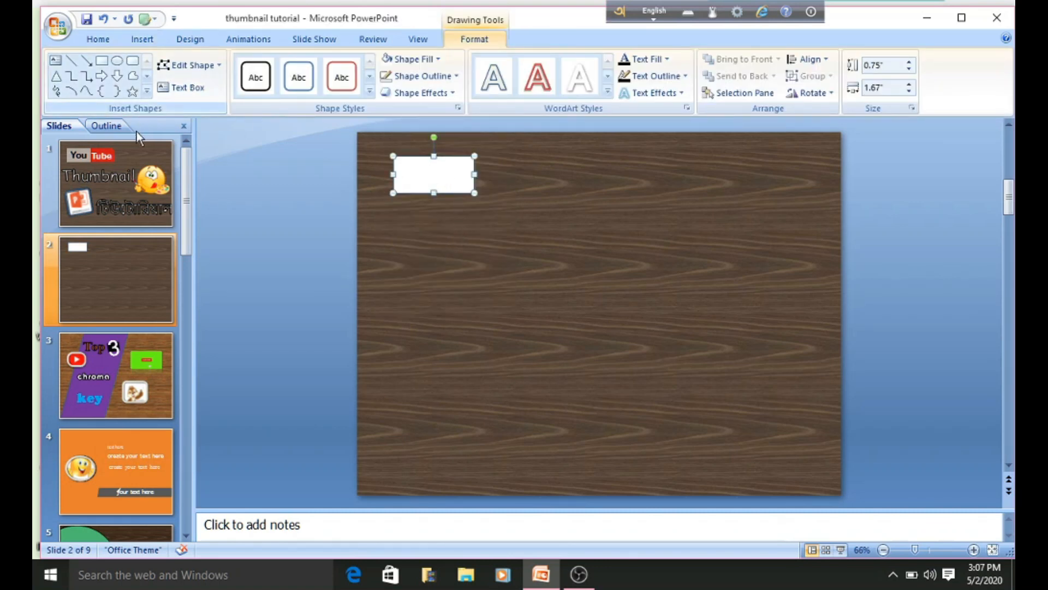
# Check the finished logo on the first slide, and insert a snip single corner rectangle to the right of the second slide's white rectangle.
pyautogui.click(119, 159)
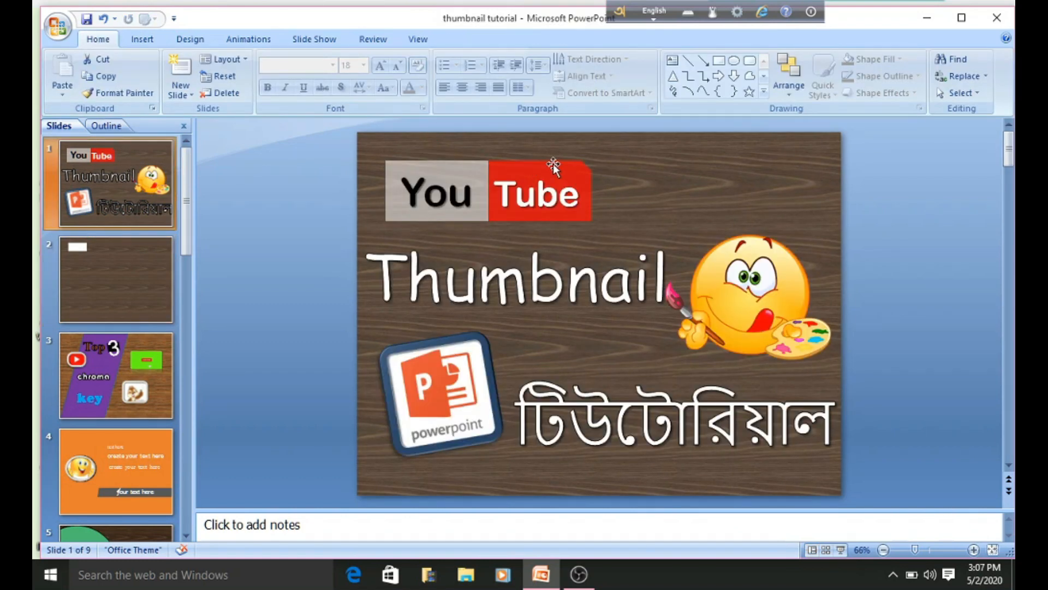
pyautogui.click(122, 266)
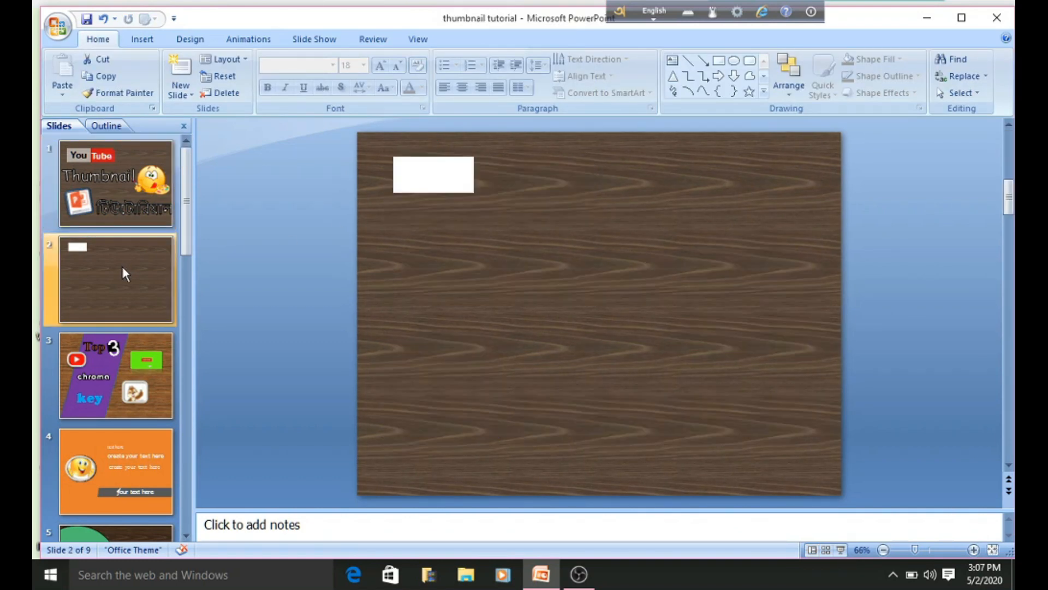
pyautogui.click(143, 40)
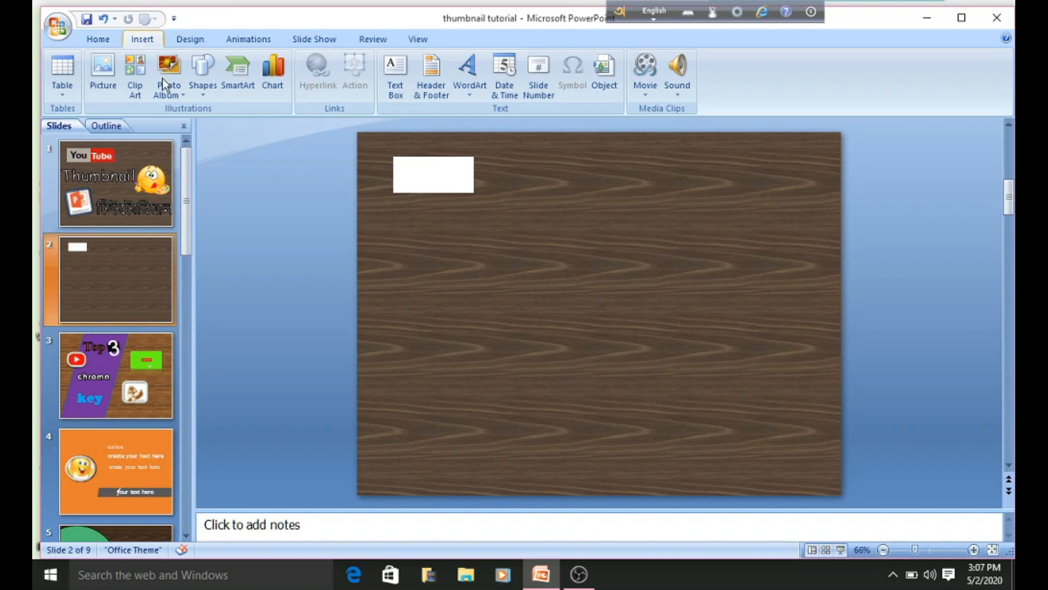
pyautogui.click(202, 70)
pyautogui.click(207, 88)
pyautogui.click(205, 86)
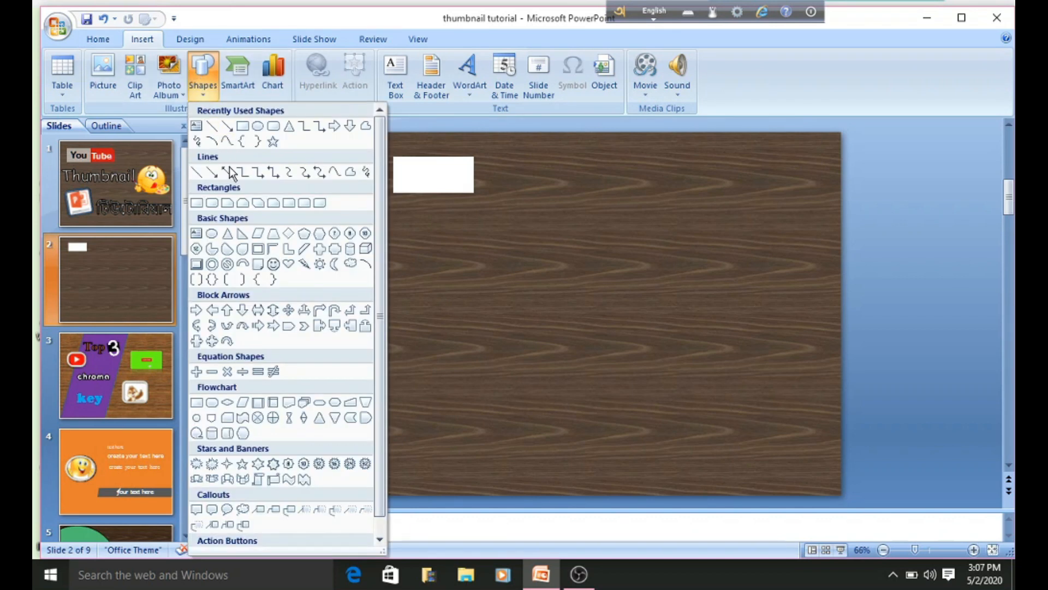
pyautogui.click(226, 203)
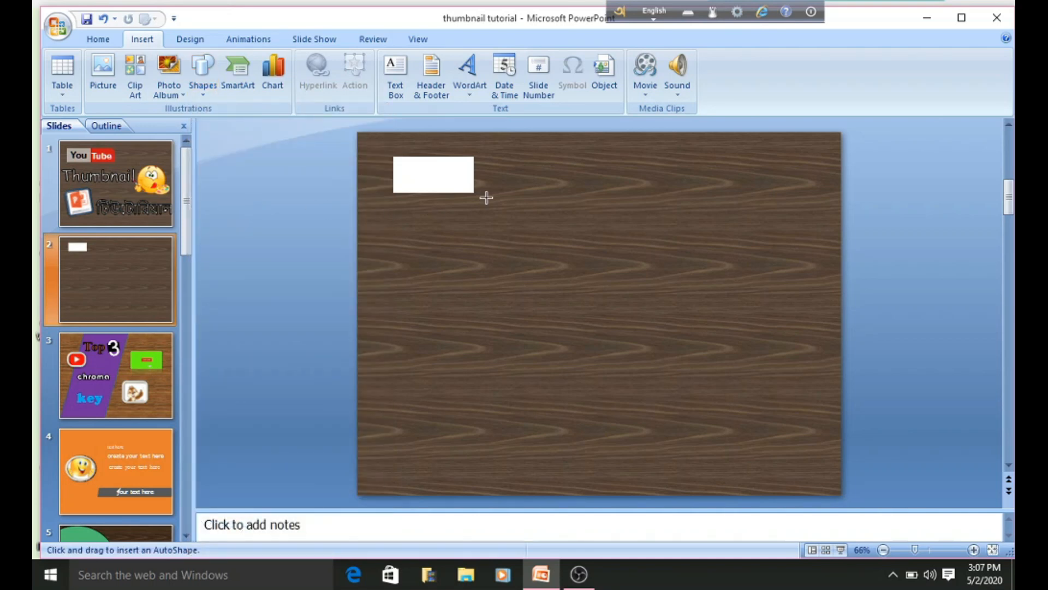
pyautogui.click(510, 169)
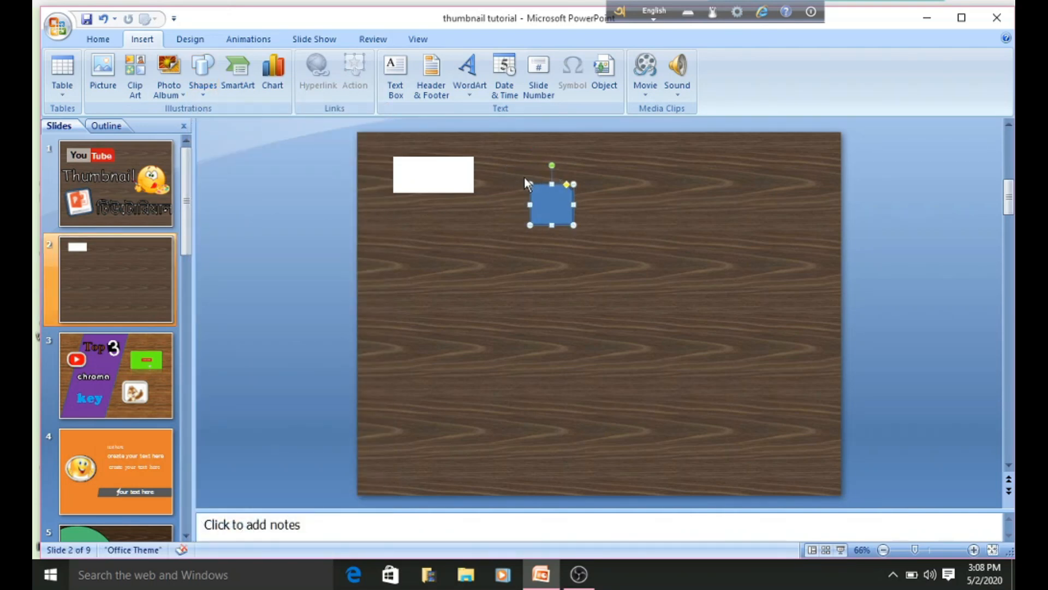
# Resize the blue snipped rectangle to about 0.92" high by 1.42" wide and move it beside the white rectangle.
pyautogui.moveTo(571, 222); pyautogui.dragTo(600, 237)
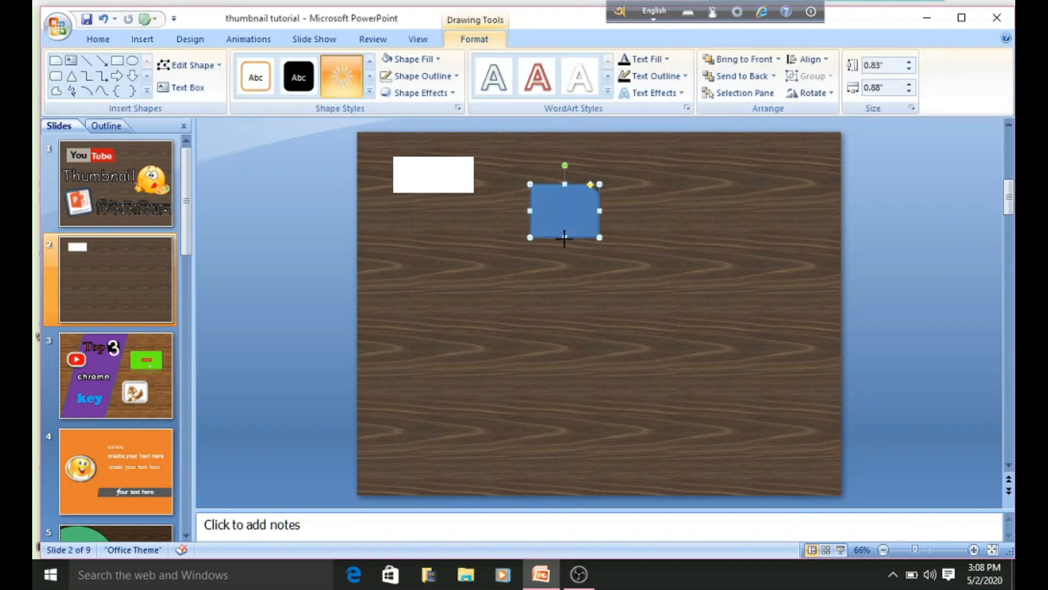
pyautogui.moveTo(565, 238)
pyautogui.mouseDown()
pyautogui.moveTo(557, 270)
pyautogui.moveTo(561, 209)
pyautogui.moveTo(567, 238)
pyautogui.mouseUp()
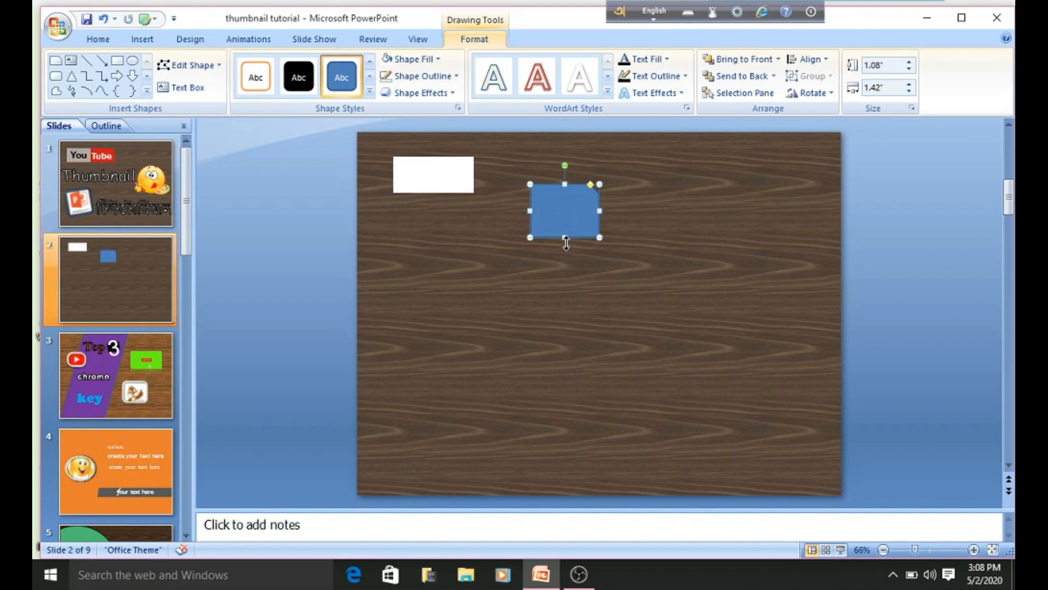
pyautogui.moveTo(564, 228); pyautogui.dragTo(499, 184)
# Stretch the white rectangle downward to about 0.92" high, matching the blue shape's lower edge.
pyautogui.click(433, 195)
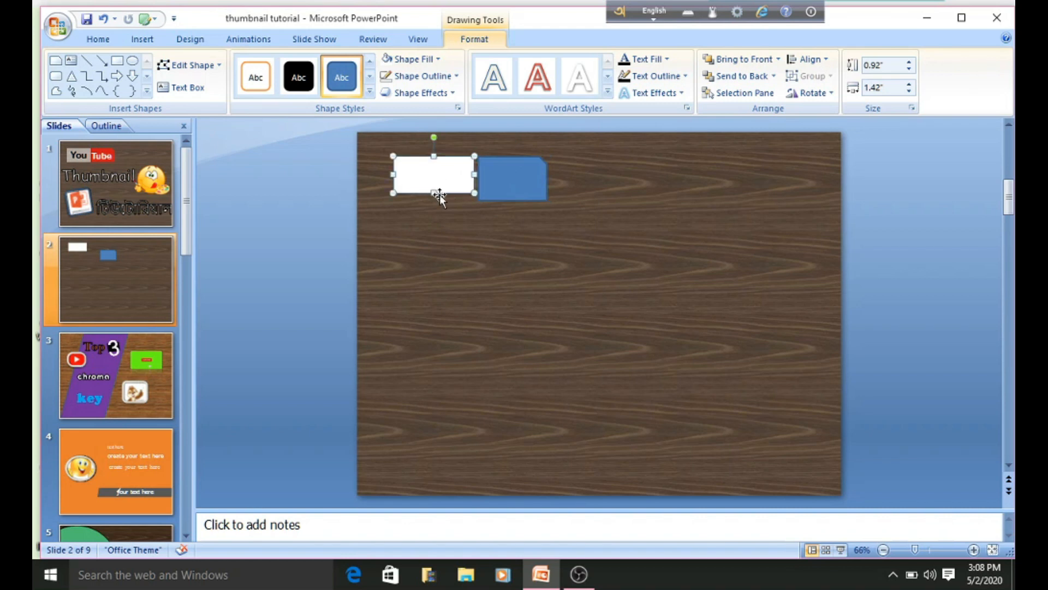
pyautogui.moveTo(433, 194); pyautogui.dragTo(432, 200)
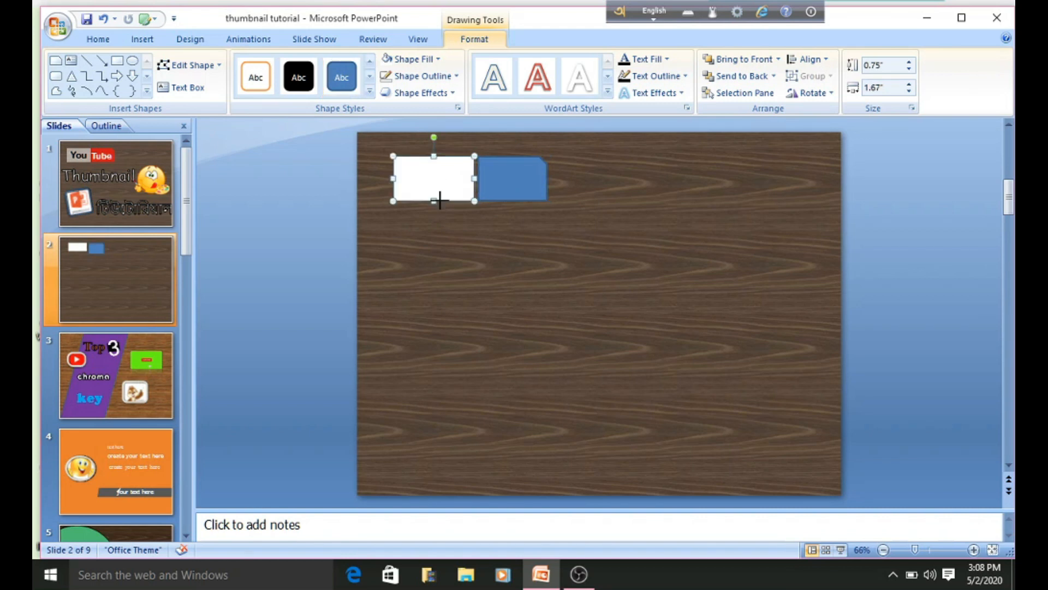
pyautogui.click(546, 229)
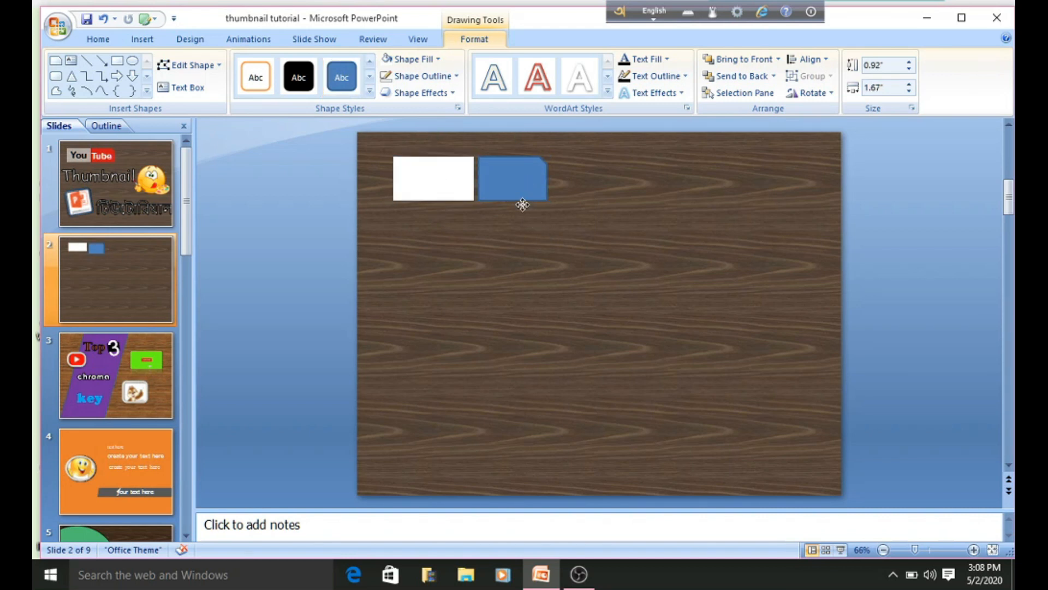
# Nudge the blue snipped rectangle sideways until its left edge meets the white rectangle's right edge.
pyautogui.click(516, 186)
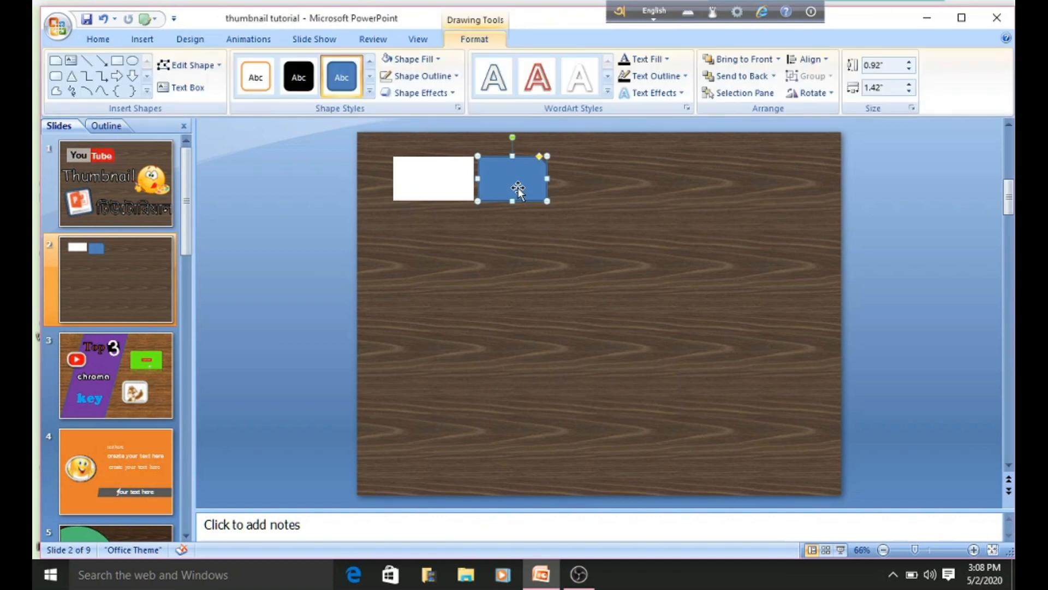
pyautogui.press('Left')
pyautogui.press('Left')
pyautogui.press('Left')
pyautogui.press('Left')
pyautogui.press('Left')
pyautogui.press('Right')
pyautogui.press('Right')
pyautogui.press('Right')
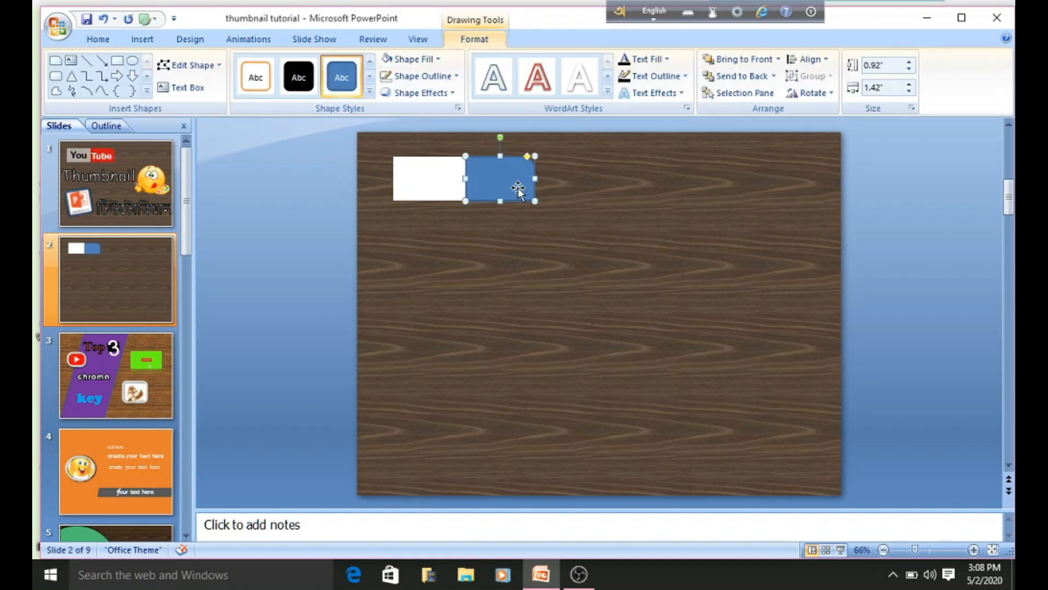
pyautogui.press('Right')
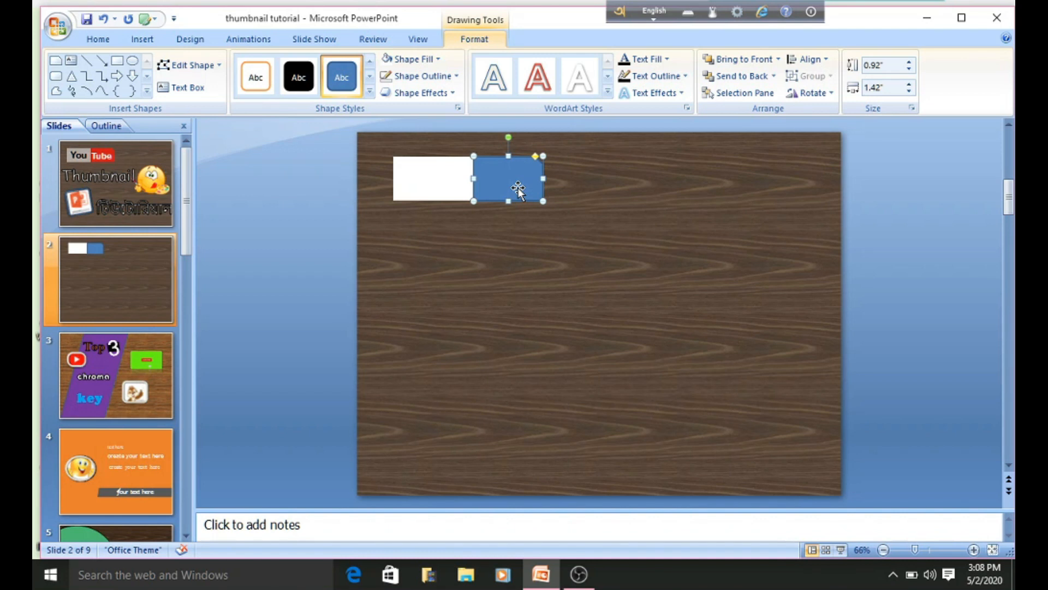
pyautogui.press('Right')
pyautogui.press('Left')
pyautogui.click(642, 273)
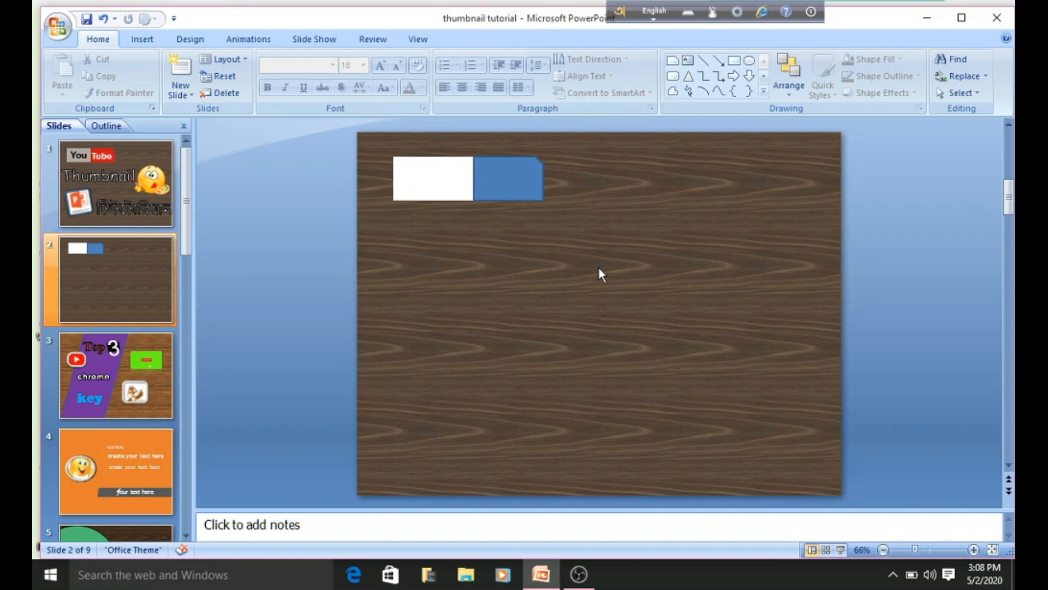
# Fill the blue snipped rectangle with standard red and remove its outline.
pyautogui.click(515, 179)
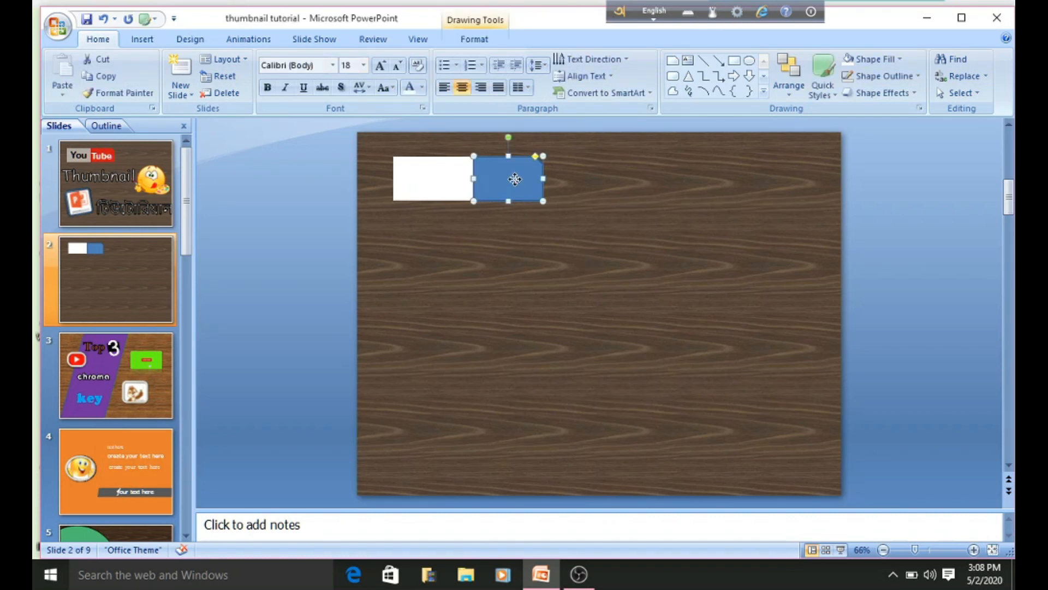
pyautogui.rightClick(515, 179)
pyautogui.click(483, 21)
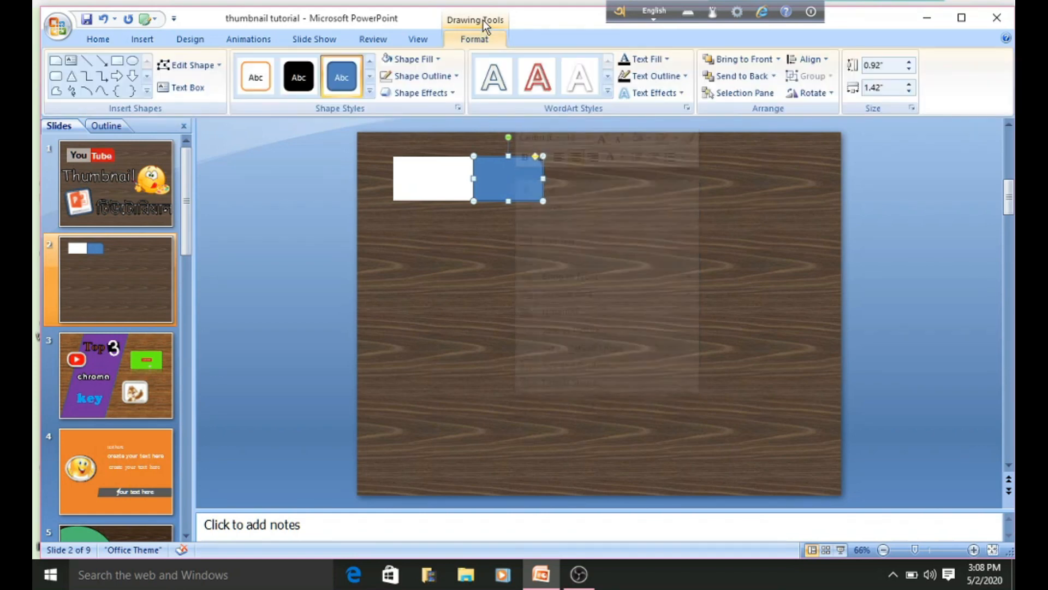
pyautogui.click(439, 58)
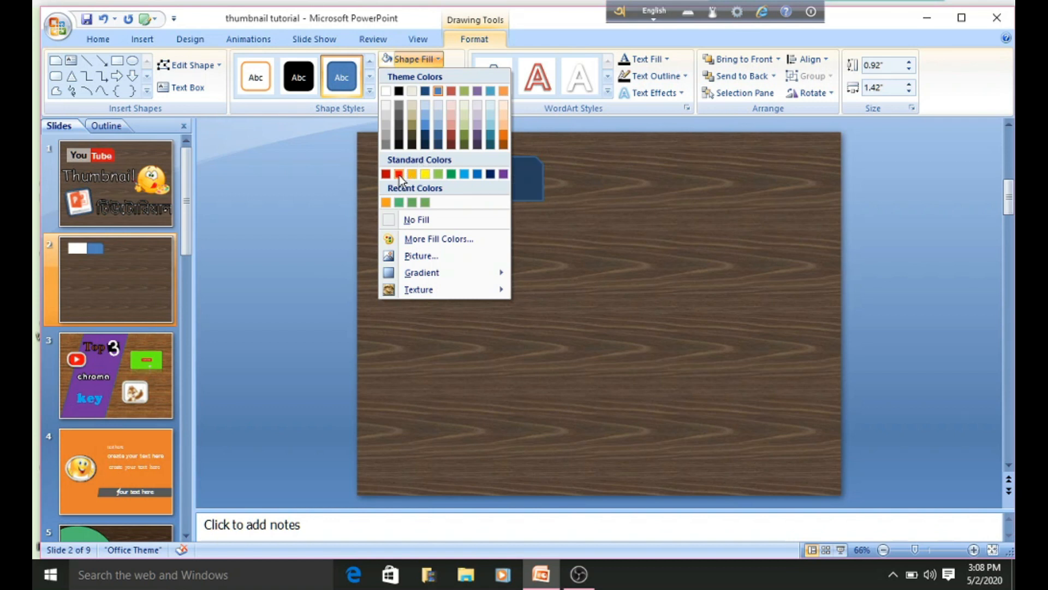
pyautogui.click(399, 174)
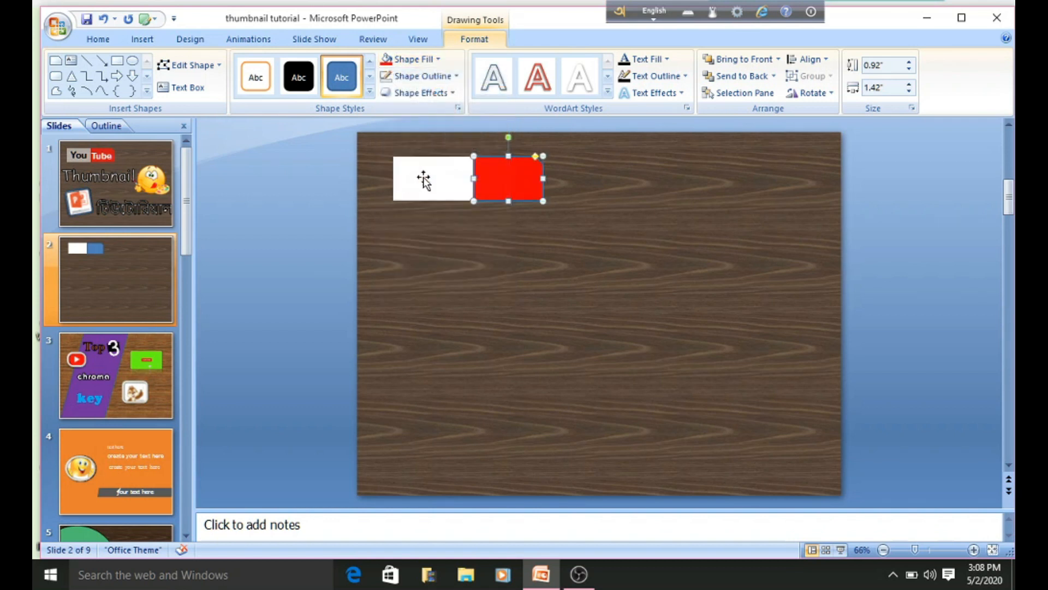
pyautogui.click(456, 77)
pyautogui.click(388, 239)
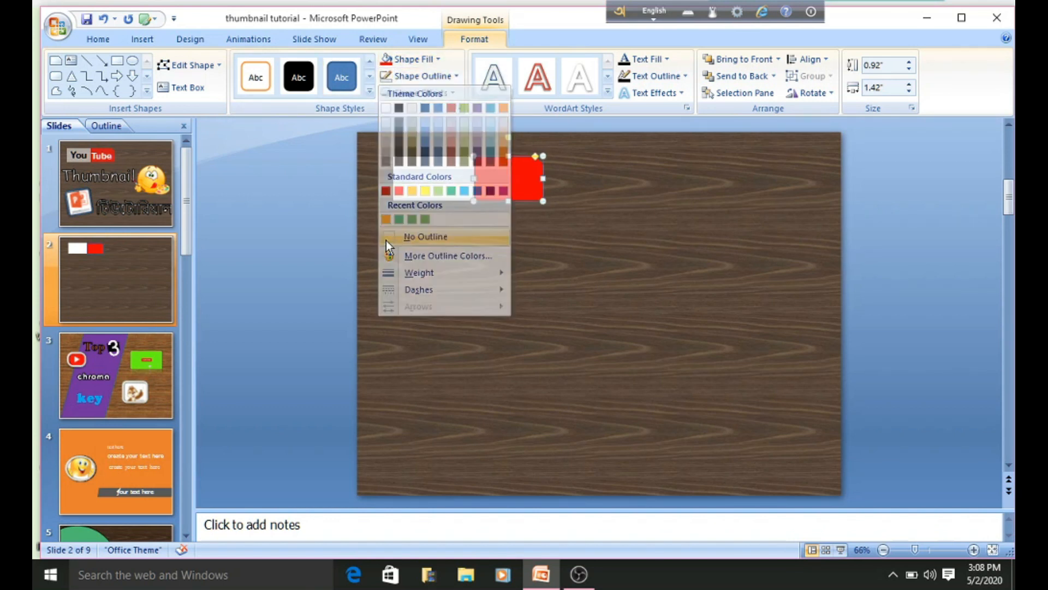
pyautogui.click(501, 264)
# Compare the logo with the finished thumbnail on the first slide, and return to the second slide.
pyautogui.click(129, 191)
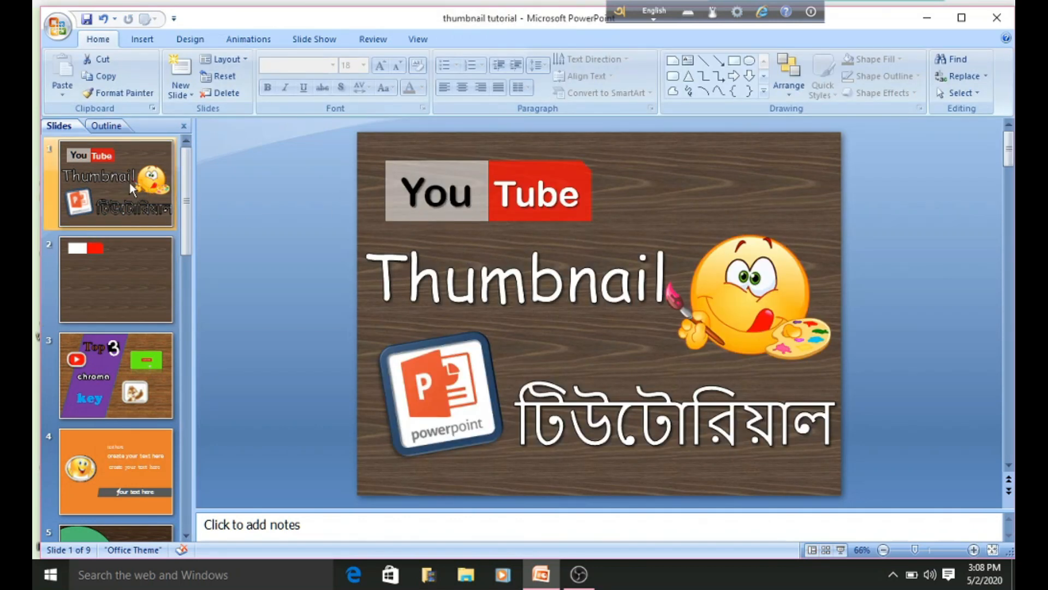
pyautogui.click(132, 272)
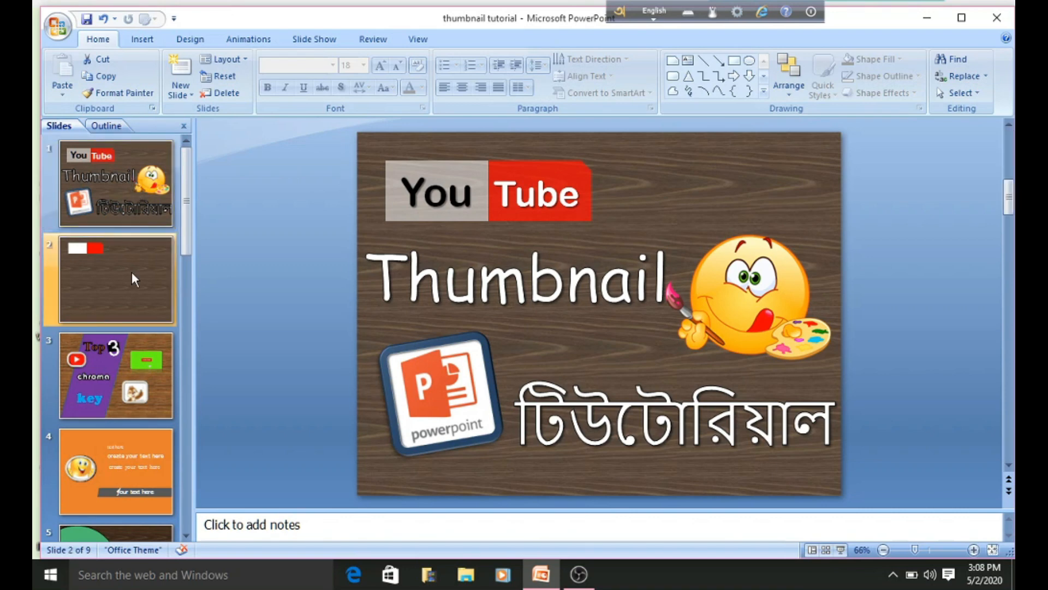
pyautogui.click(445, 179)
pyautogui.rightClick(445, 179)
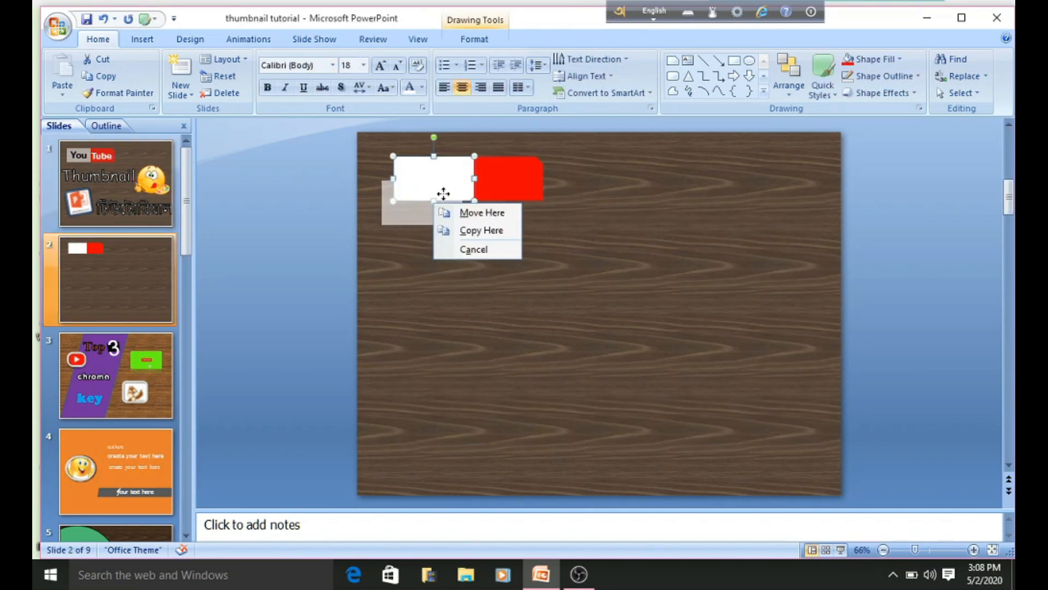
pyautogui.click(104, 21)
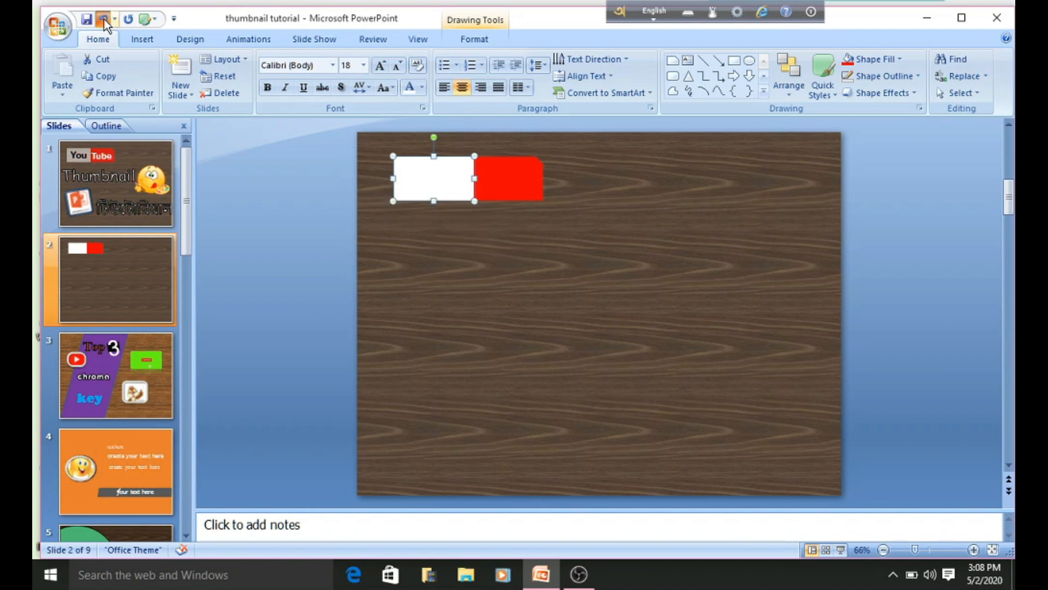
pyautogui.click(104, 21)
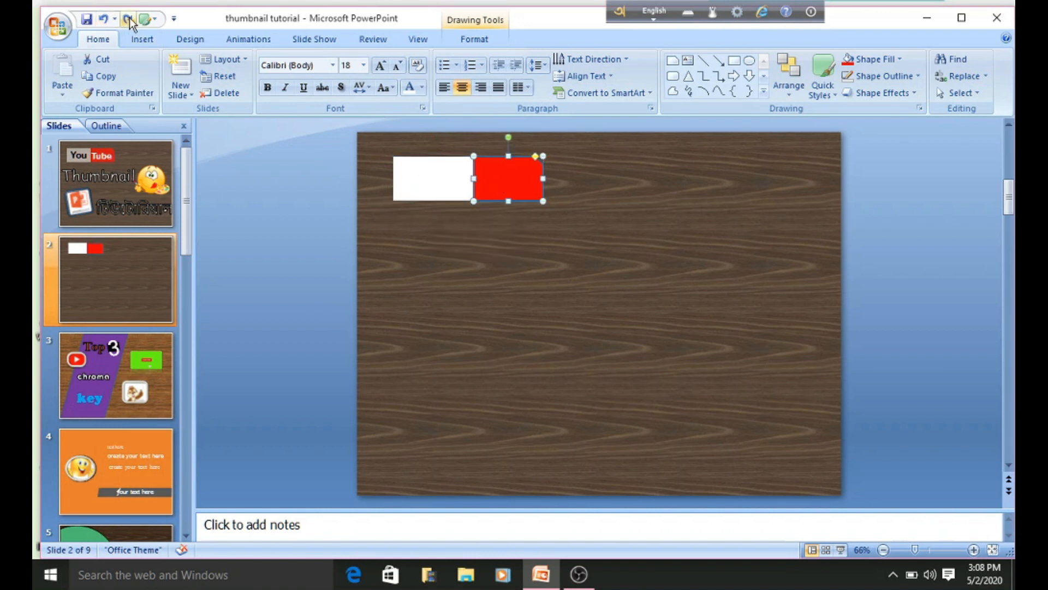
# Set the white rectangle's solid fill transparency to 14%.
pyautogui.doubleClick(477, 170)
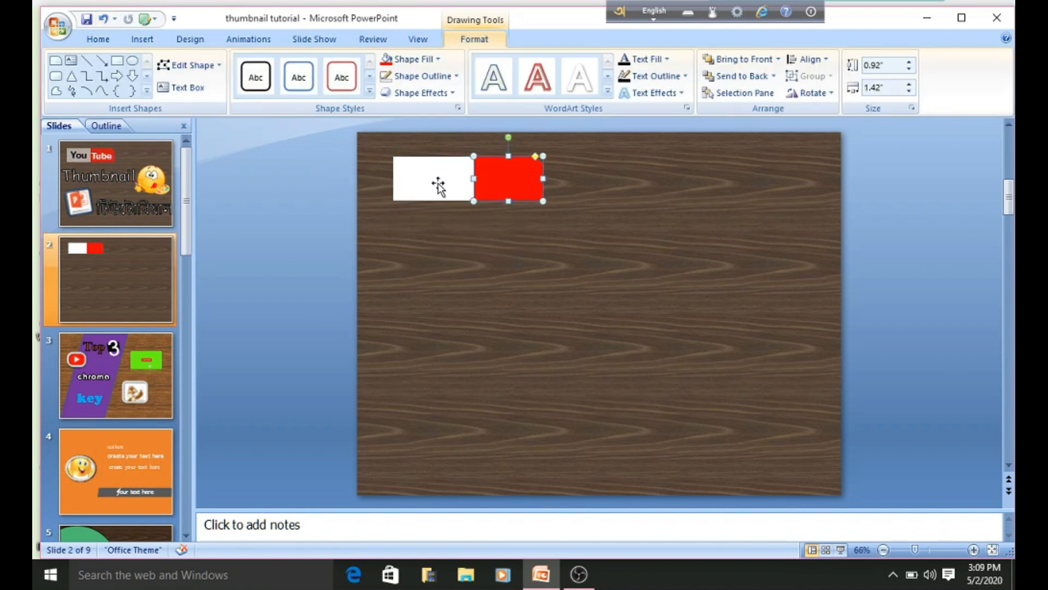
pyautogui.click(437, 186)
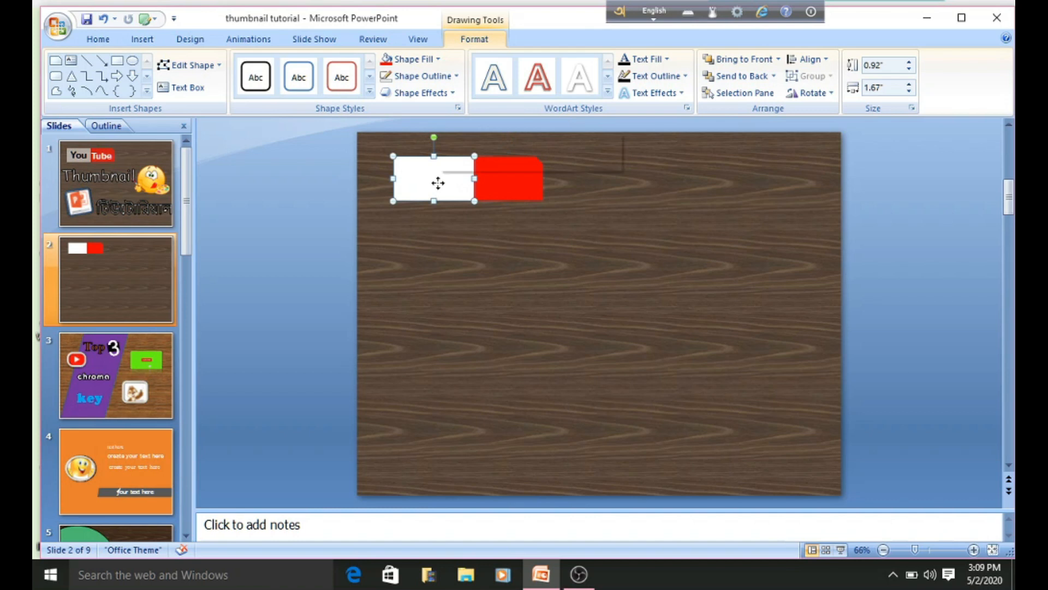
pyautogui.rightClick(438, 184)
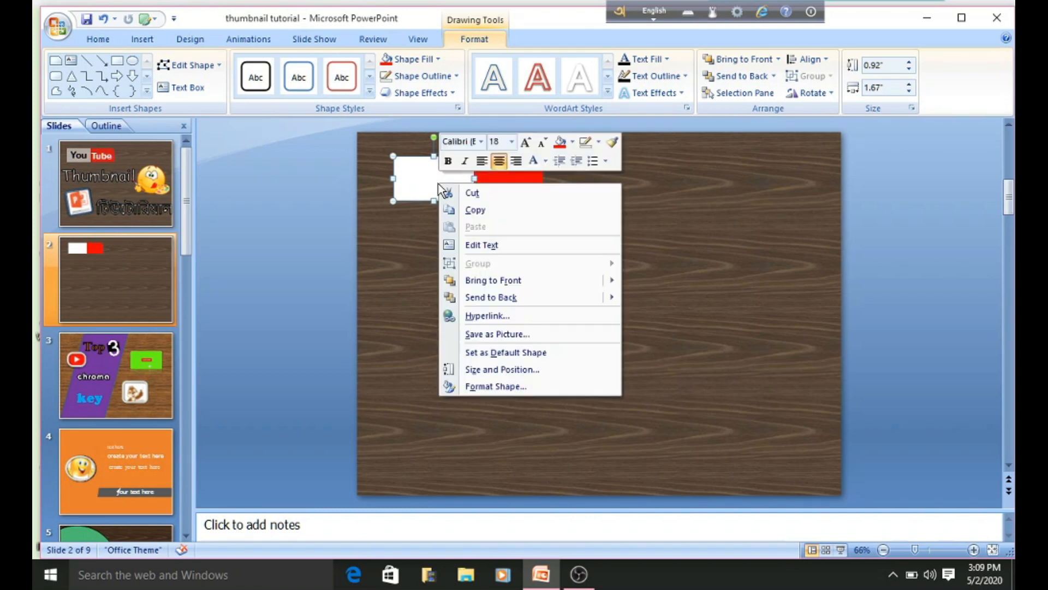
pyautogui.click(491, 386)
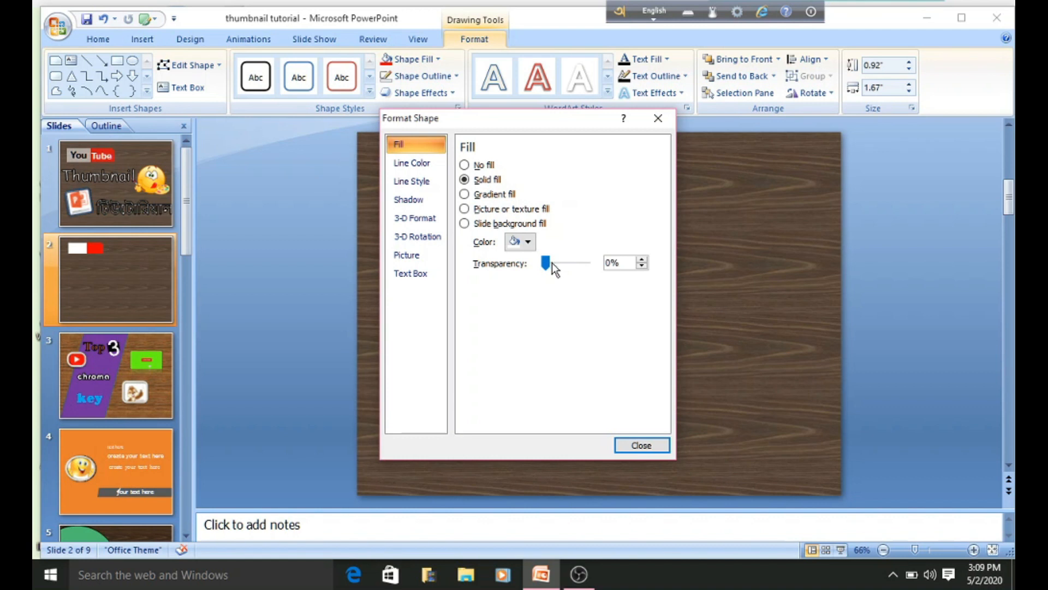
pyautogui.moveTo(551, 263); pyautogui.dragTo(568, 261)
pyautogui.click(642, 446)
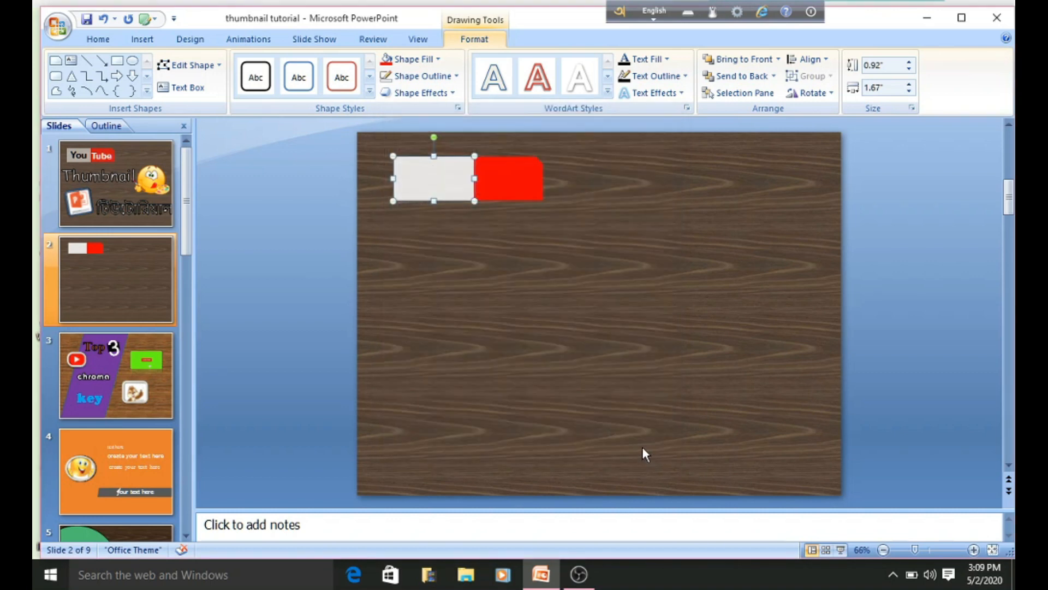
pyautogui.click(447, 256)
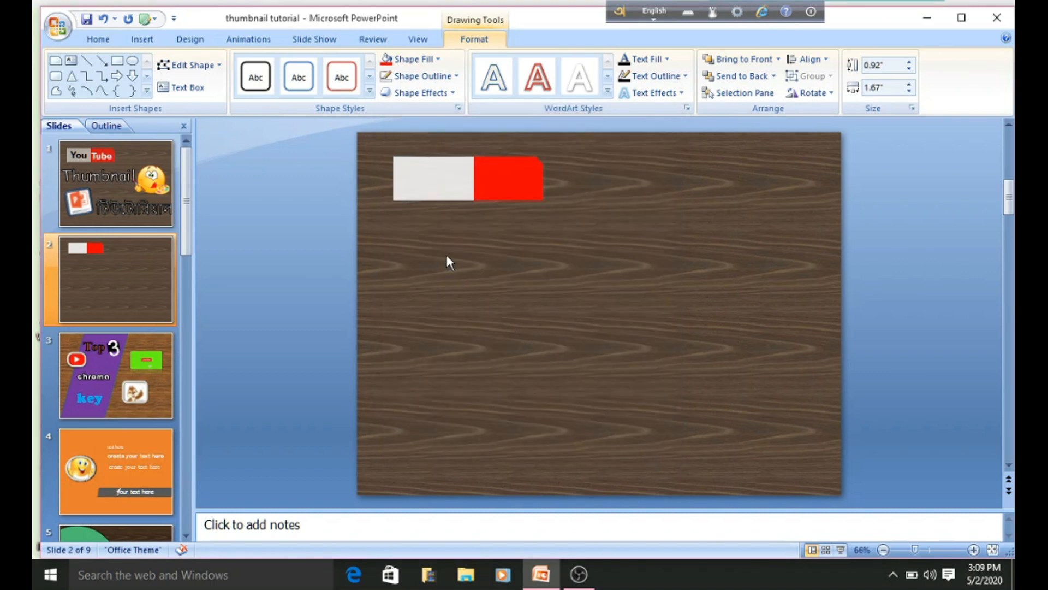
# Set the white rectangle's fill transparency to 25%, keeping the solid fill.
pyautogui.click(425, 181)
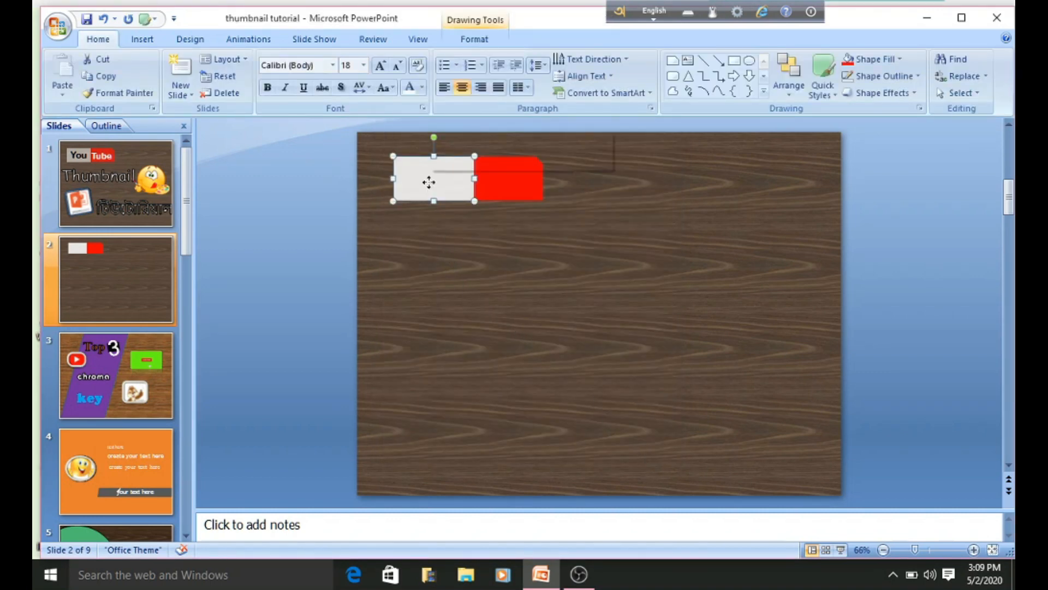
pyautogui.rightClick(429, 182)
pyautogui.click(484, 386)
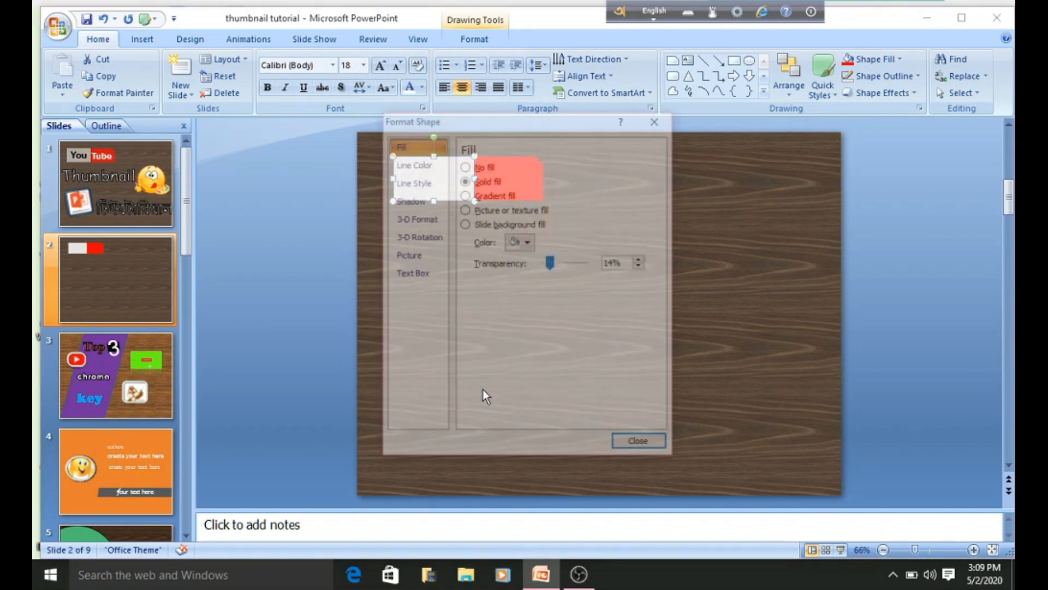
pyautogui.click(573, 265)
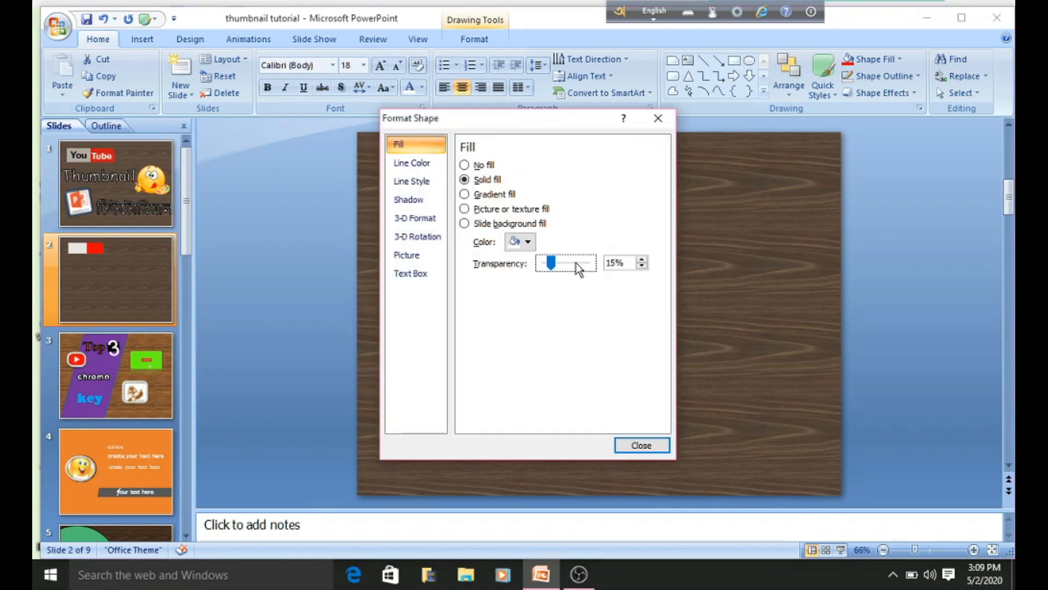
pyautogui.click(578, 264)
pyautogui.click(578, 263)
pyautogui.click(579, 262)
pyautogui.click(641, 259)
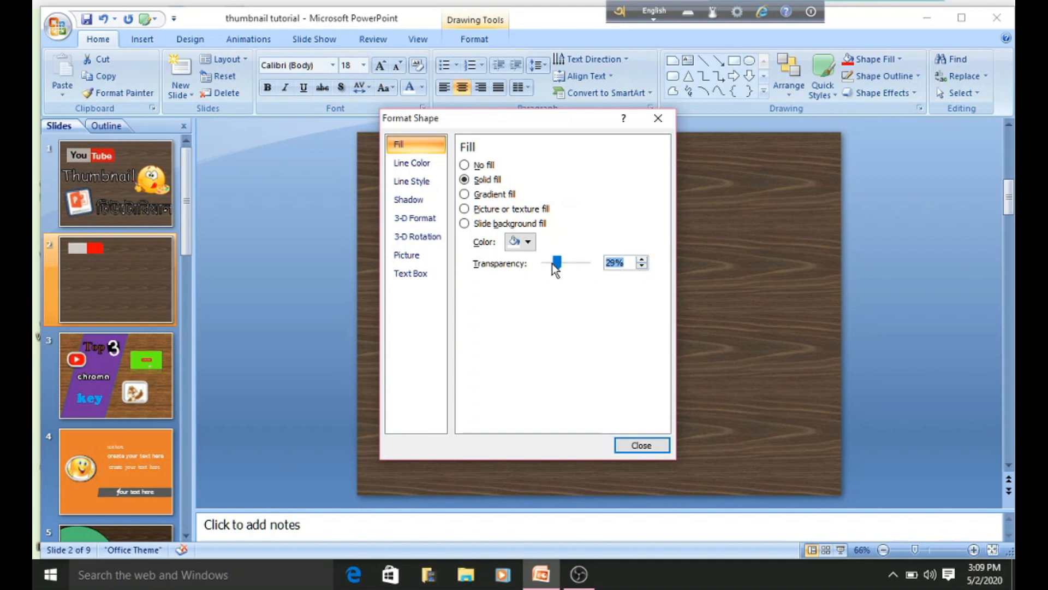
pyautogui.moveTo(552, 265); pyautogui.dragTo(550, 266)
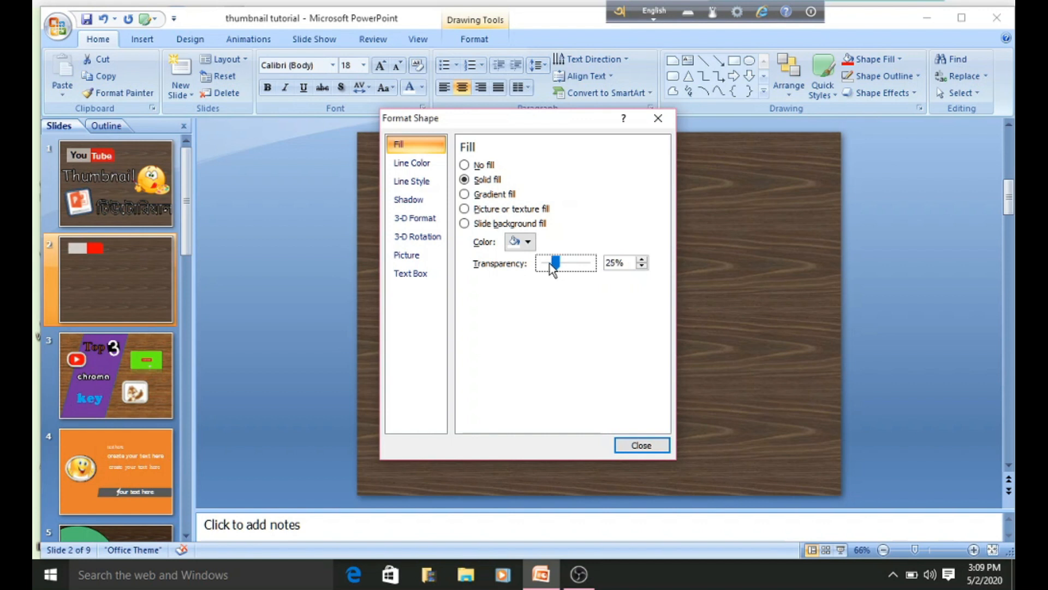
pyautogui.click(641, 445)
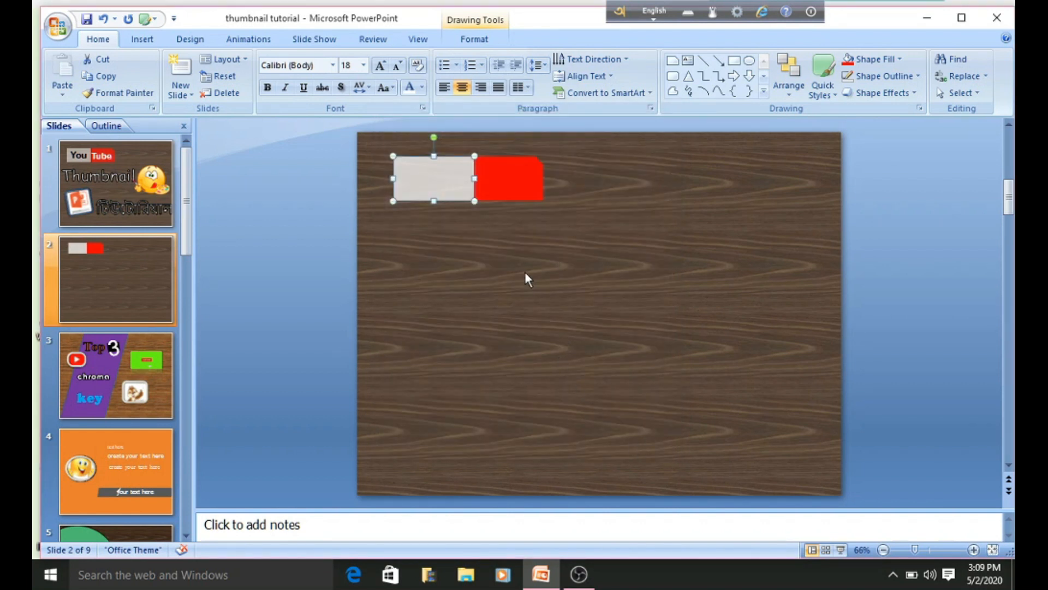
# Make the red snipped rectangle's solid fill slightly transparent.
pyautogui.click(489, 208)
pyautogui.click(498, 186)
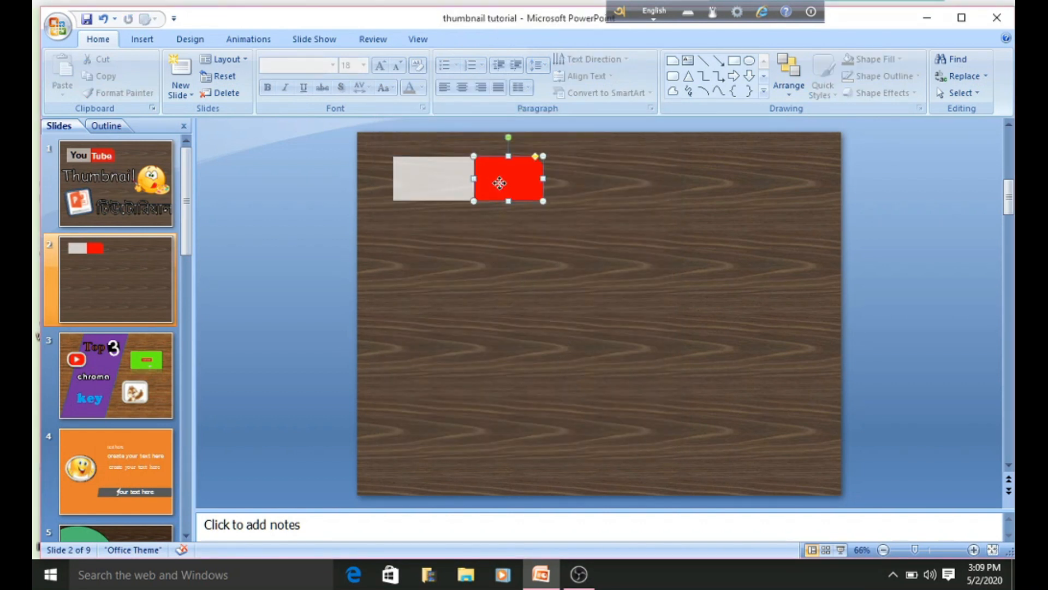
pyautogui.rightClick(516, 190)
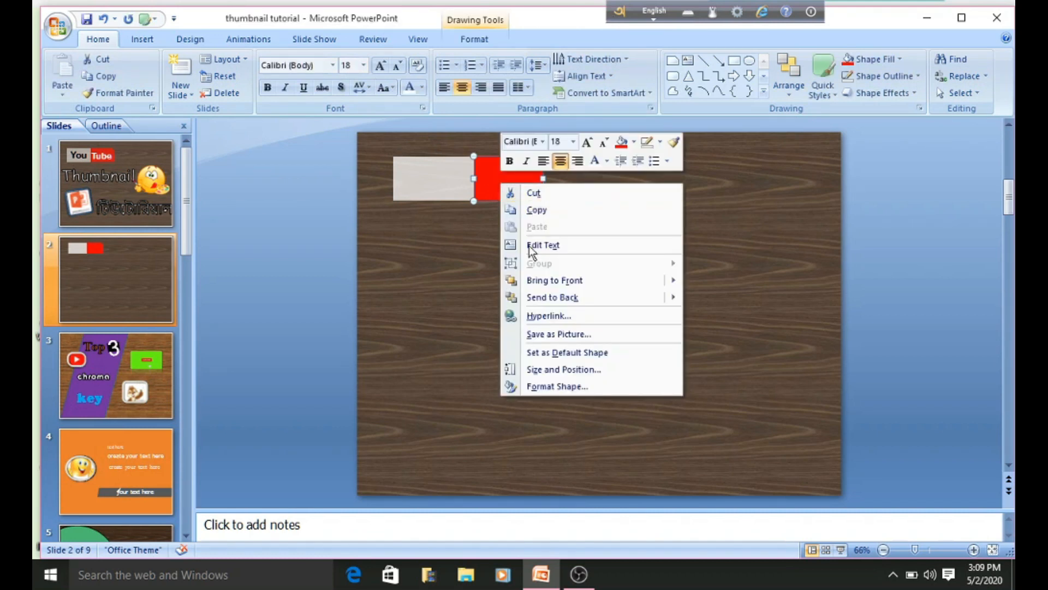
pyautogui.click(535, 386)
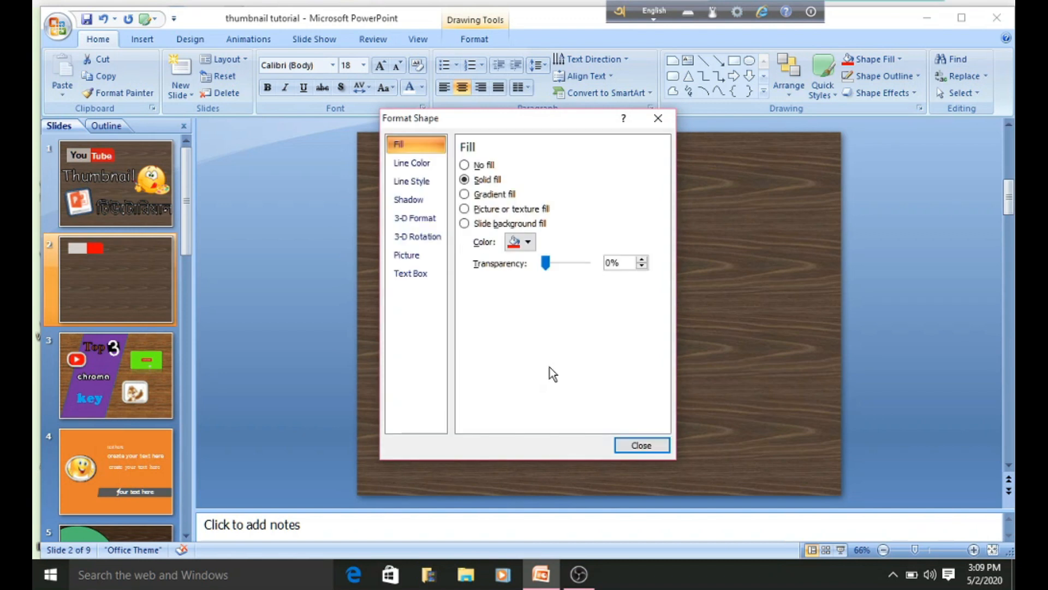
pyautogui.click(562, 264)
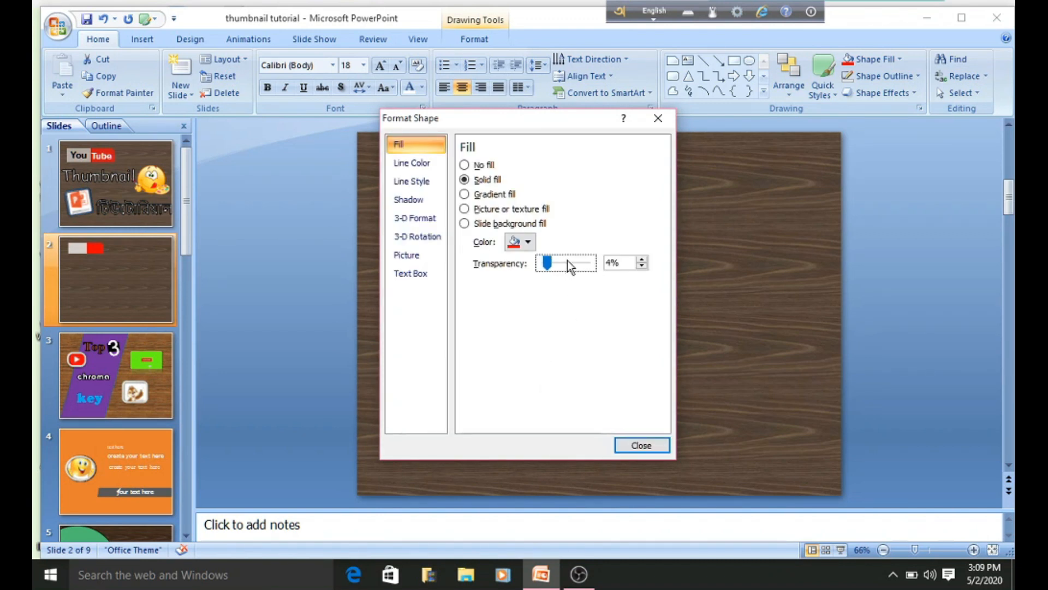
pyautogui.click(642, 260)
pyautogui.click(634, 440)
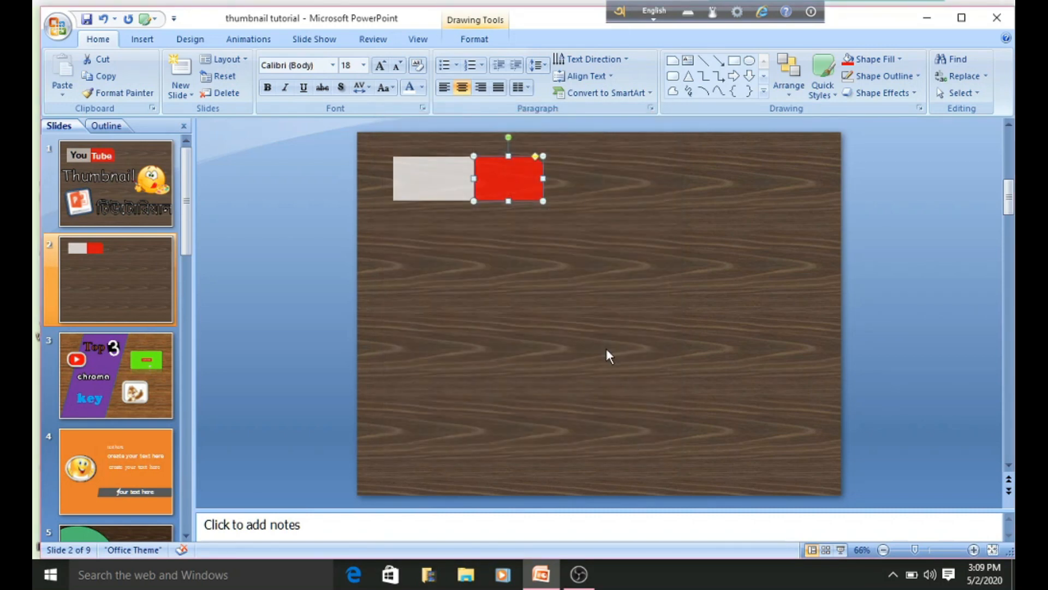
pyautogui.click(602, 346)
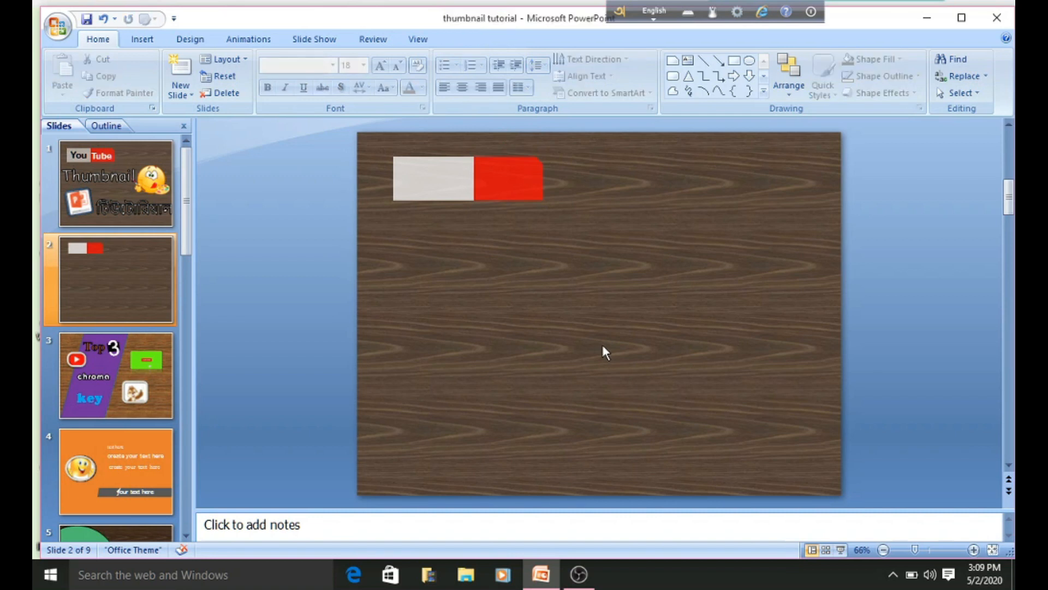
# Copy the word "You" from the YouTube logo on the first slide.
pyautogui.click(126, 194)
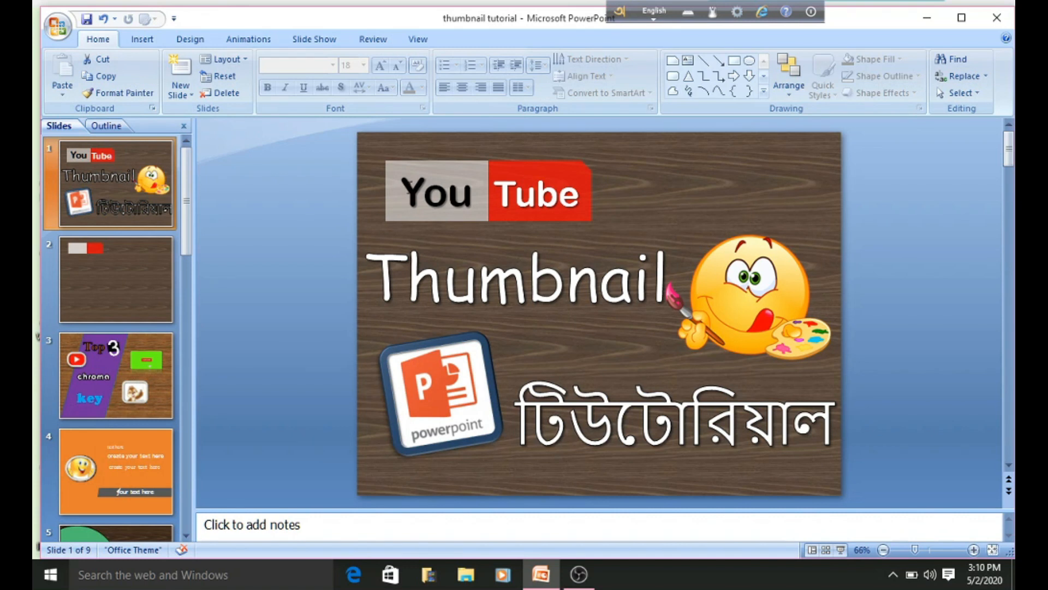
pyautogui.click(407, 191)
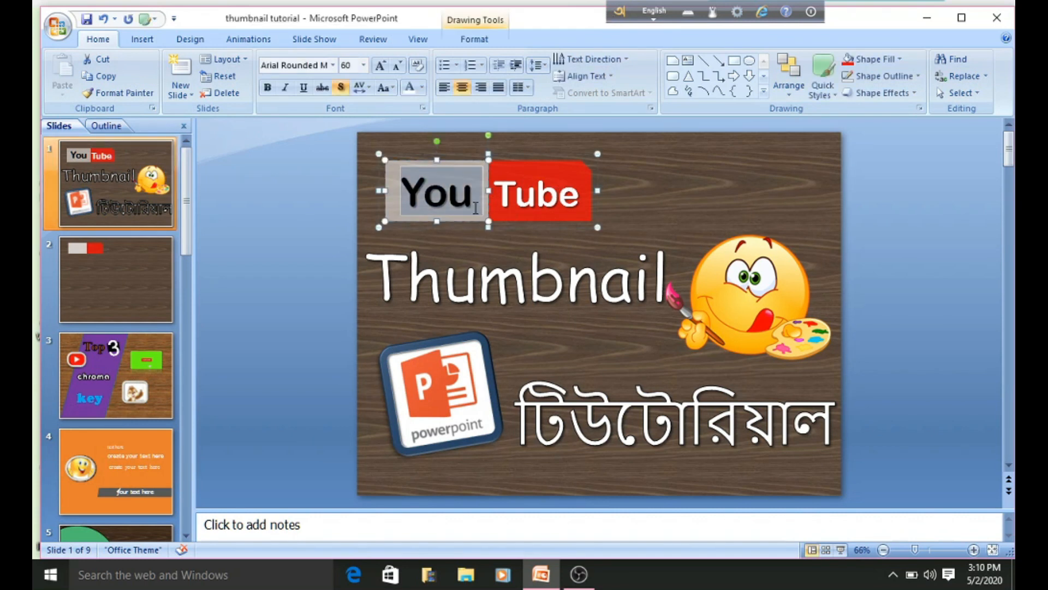
pyautogui.moveTo(400, 191); pyautogui.dragTo(484, 201)
pyautogui.rightClick(443, 198)
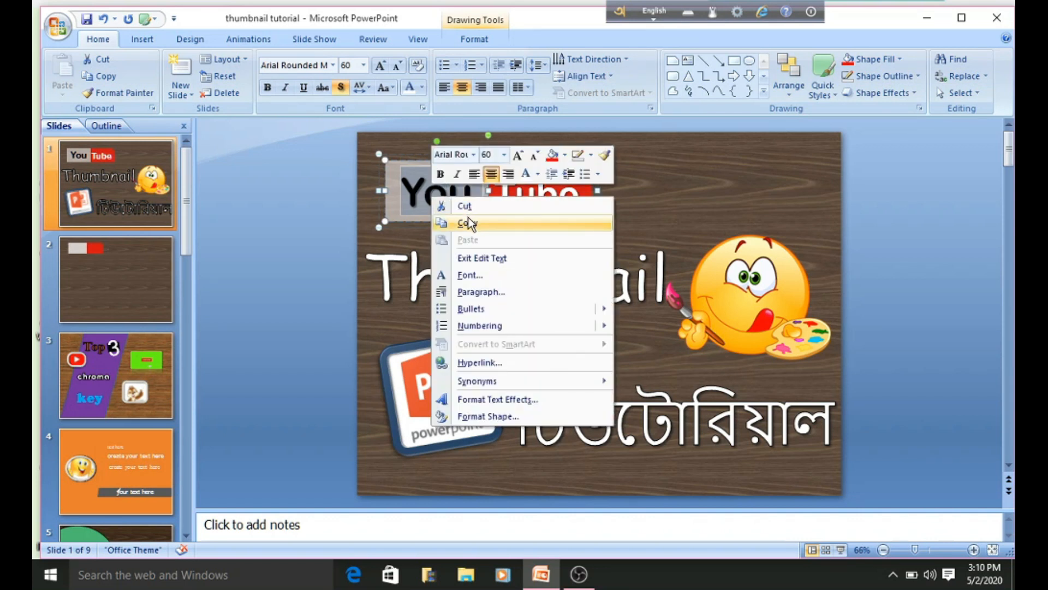
pyautogui.click(467, 224)
# Paste the copied word "You" into the semi-transparent white rectangle on the second slide.
pyautogui.click(158, 277)
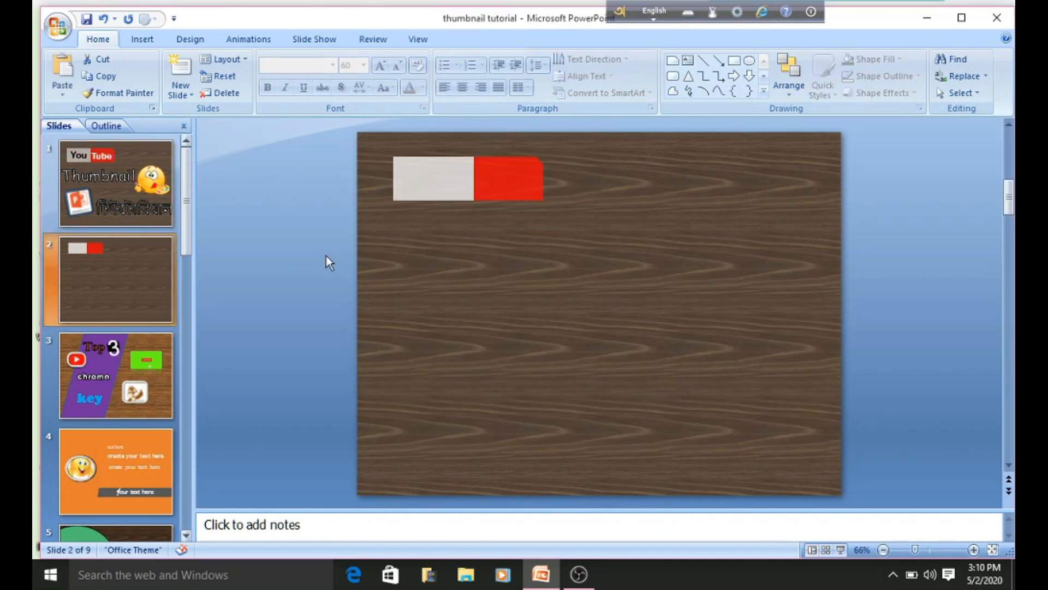
pyautogui.click(142, 41)
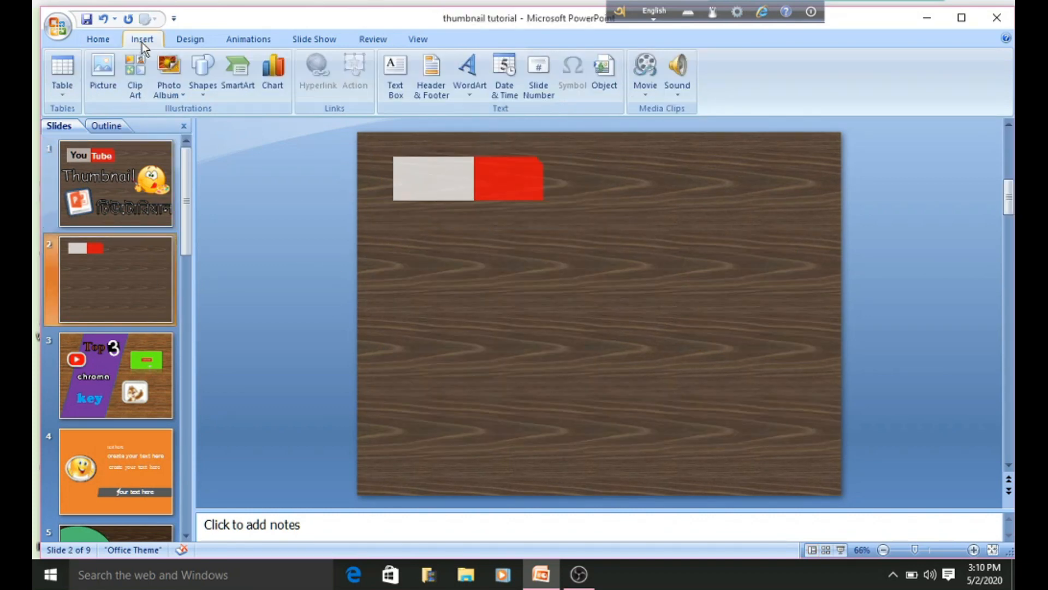
pyautogui.click(391, 70)
pyautogui.click(424, 177)
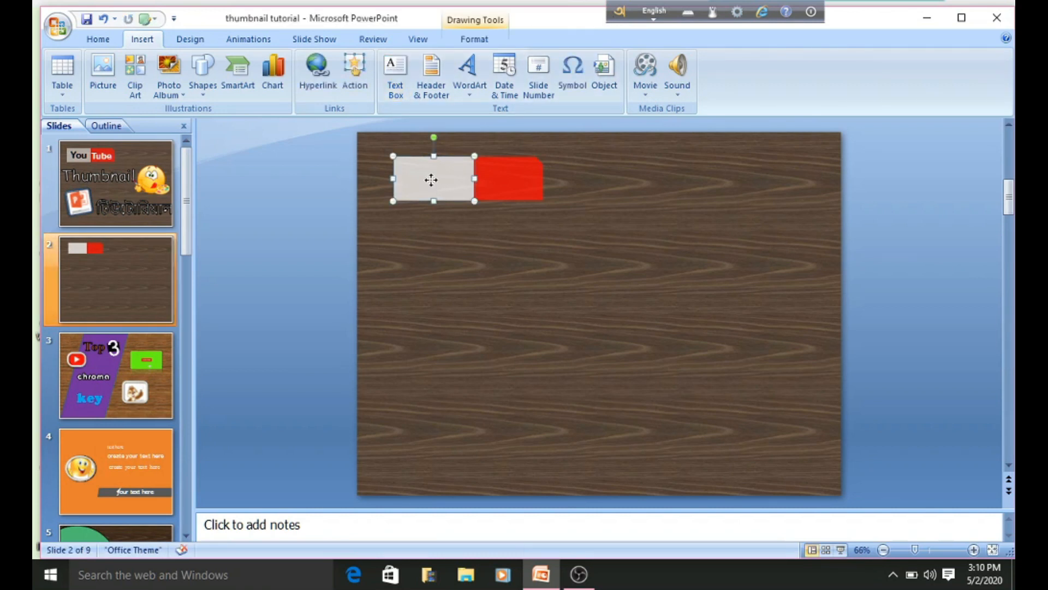
pyautogui.rightClick(431, 179)
pyautogui.click(464, 219)
# Copy the word "Tube" from the red part of the logo on the first slide.
pyautogui.click(172, 211)
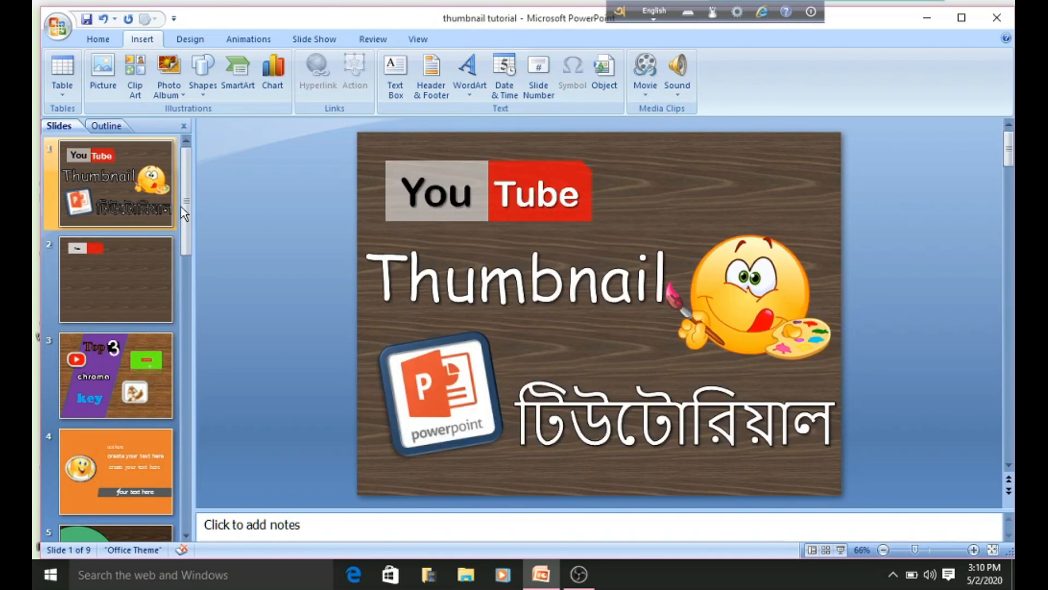
pyautogui.click(501, 195)
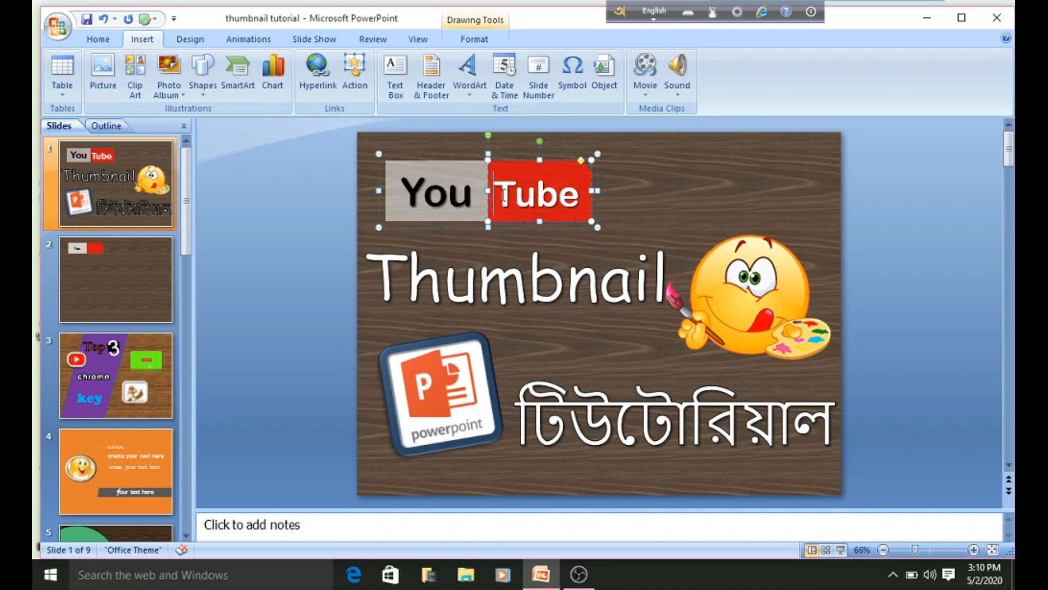
pyautogui.doubleClick(502, 195)
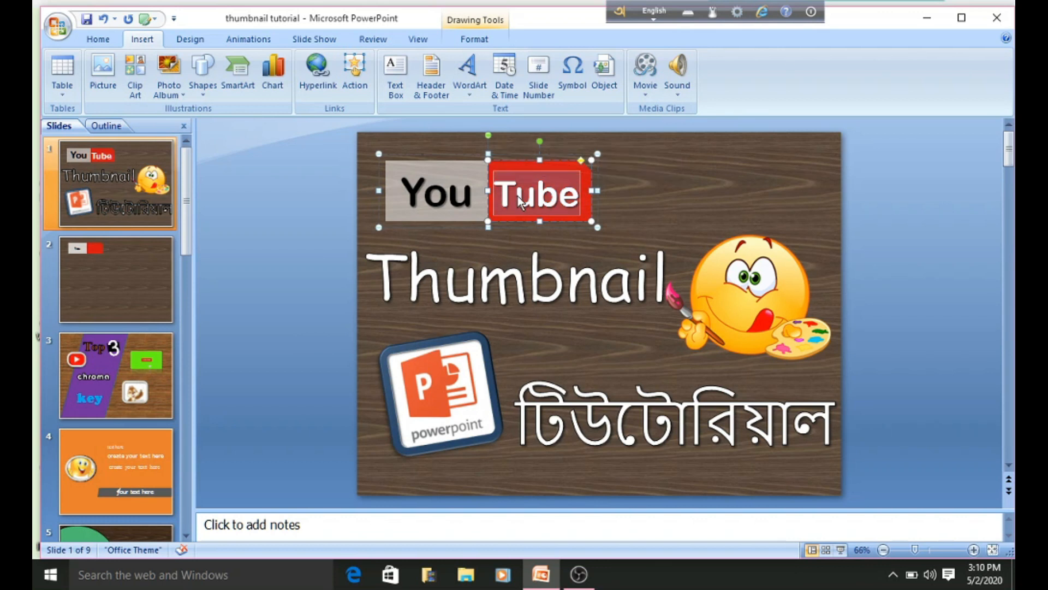
pyautogui.rightClick(518, 195)
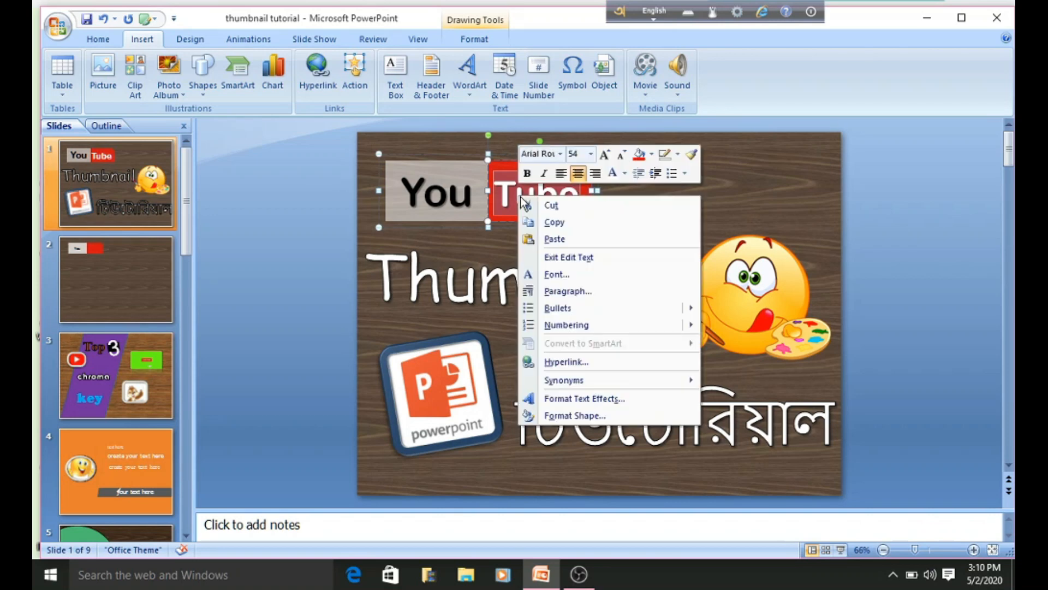
pyautogui.click(538, 221)
# Paste the copied word "Tube" into the red snipped rectangle on the second slide.
pyautogui.click(122, 295)
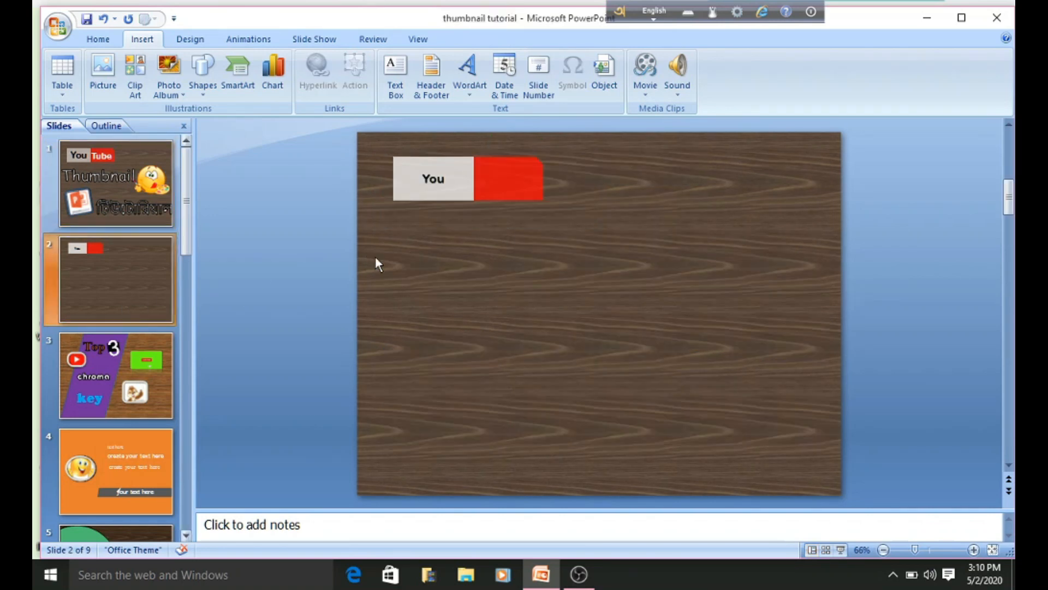
pyautogui.click(395, 74)
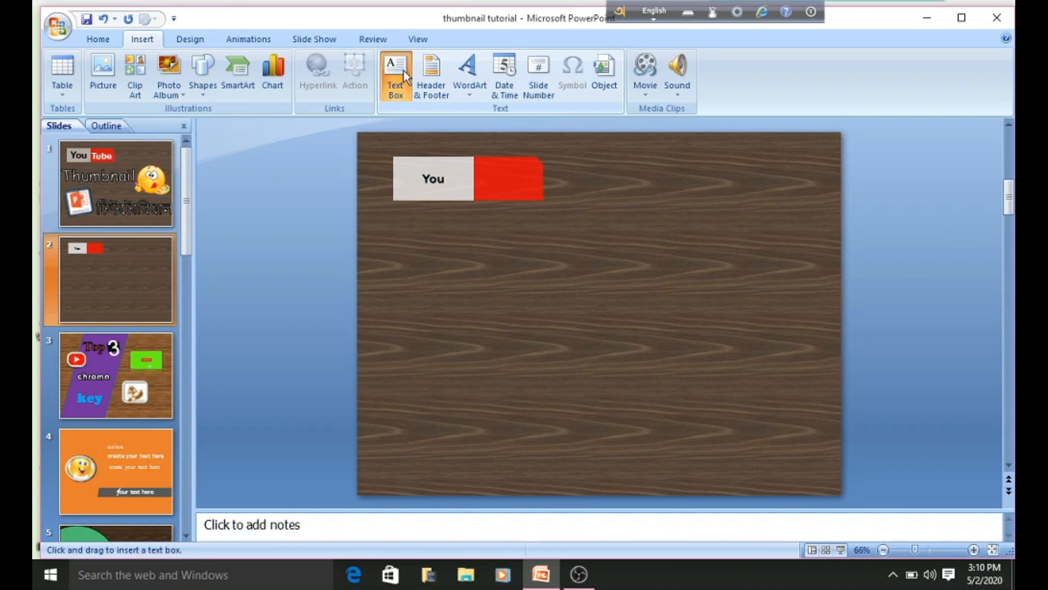
pyautogui.click(498, 178)
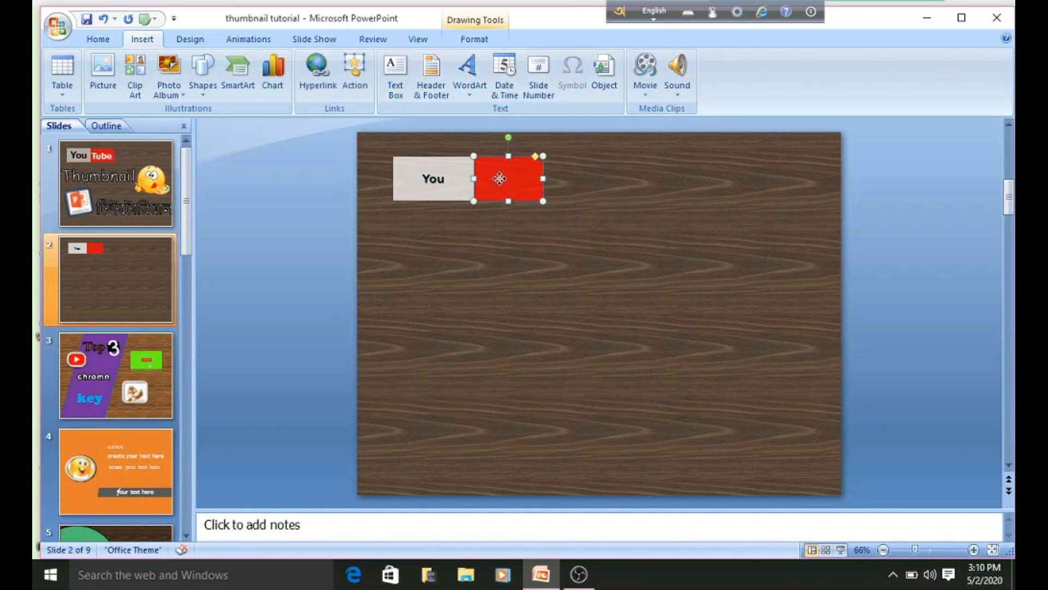
pyautogui.rightClick(500, 179)
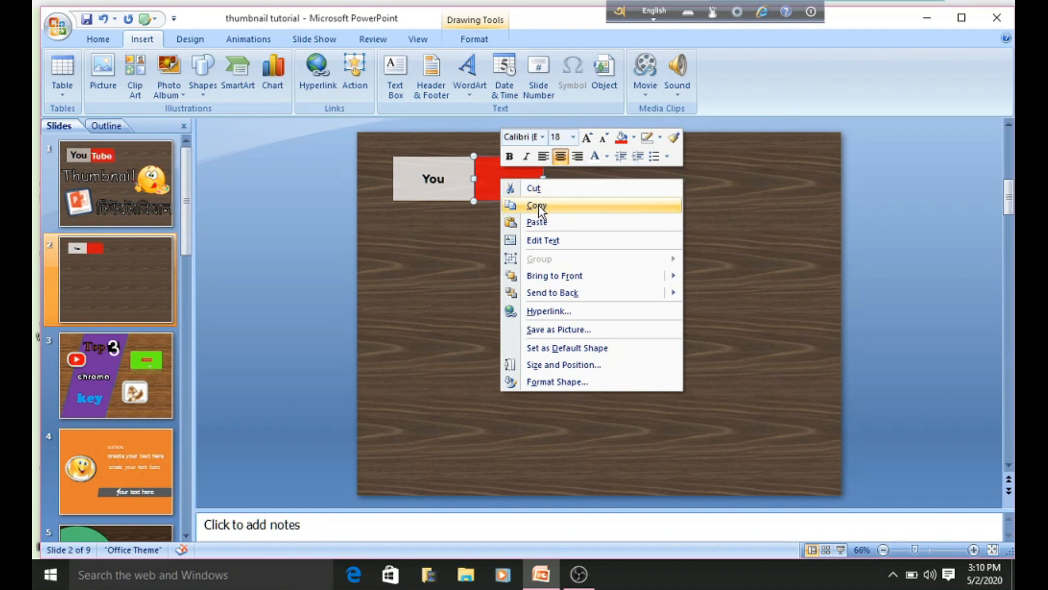
pyautogui.click(532, 224)
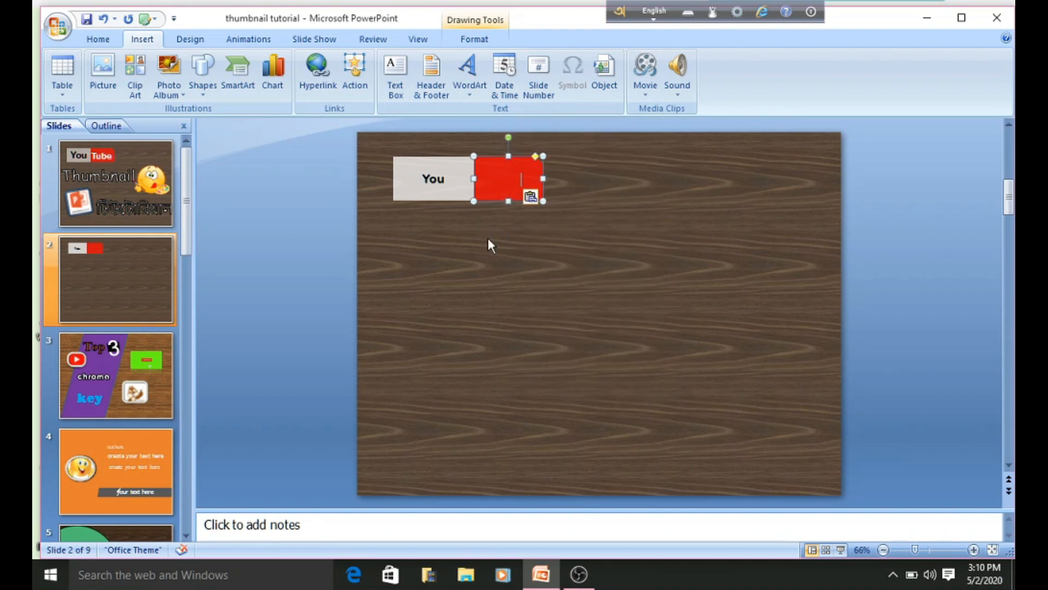
pyautogui.click(461, 223)
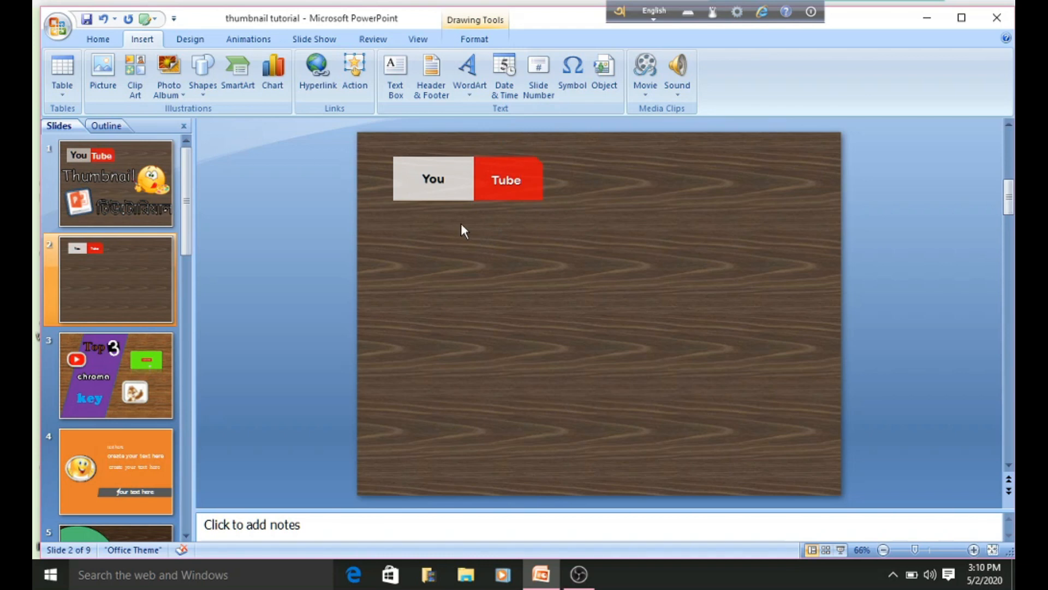
# Select the word "You" in the white rectangle on the second slide for font formatting.
pyautogui.click(425, 179)
pyautogui.click(108, 43)
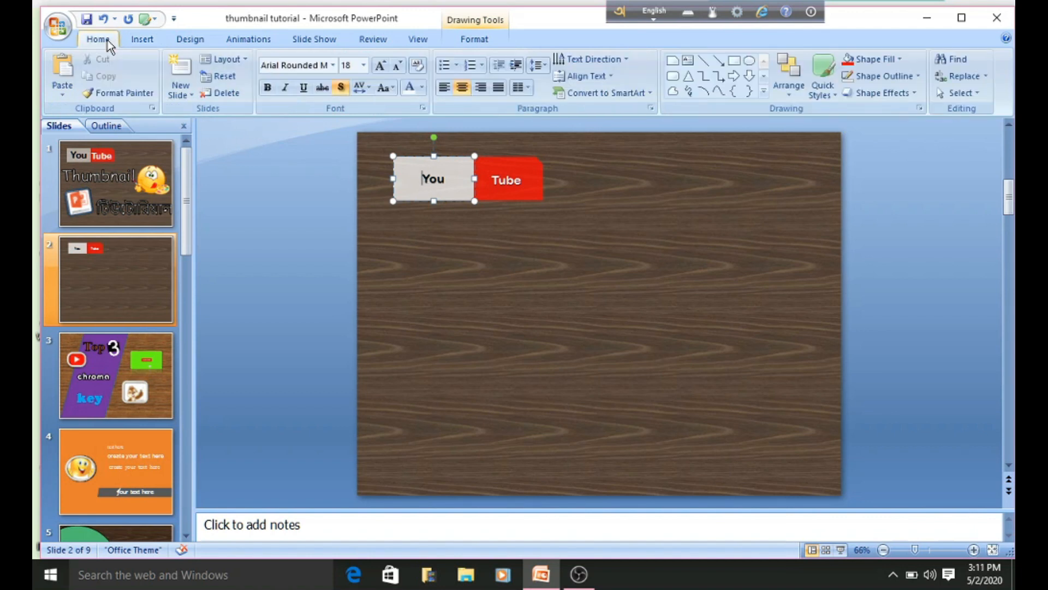
pyautogui.doubleClick(420, 179)
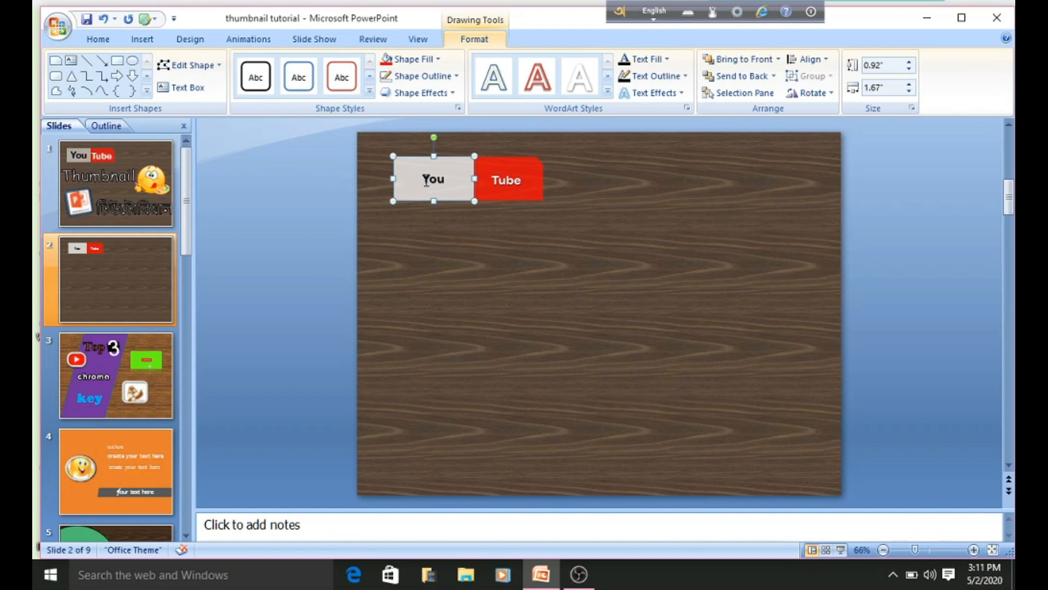